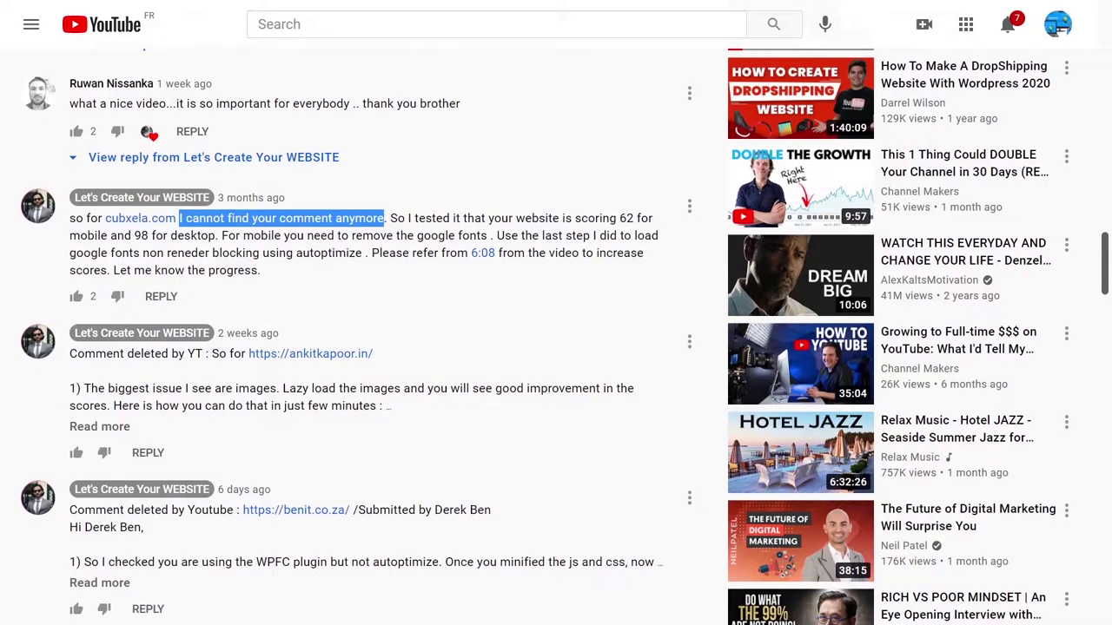
Highlight the deleted-comment notes in two replies, then scroll down the W3 Total Cache plugin page
{"action": "left_click_drag", "start_coordinate": [203, 355], "coordinate": [73, 333]}
{"action": "left_click_drag", "start_coordinate": [70, 511], "coordinate": [243, 510]}
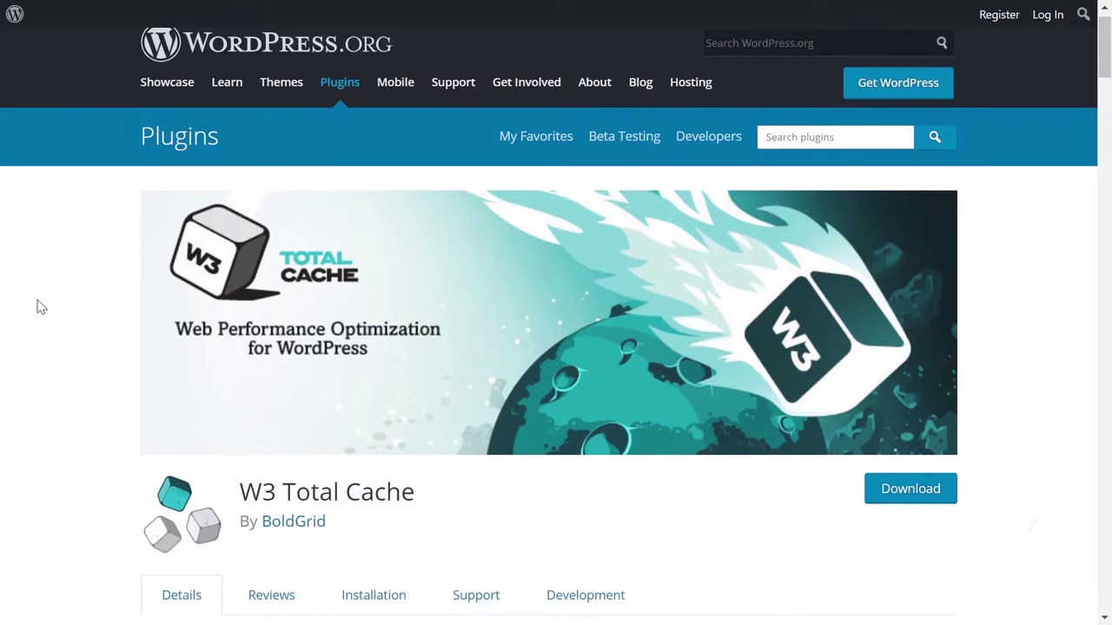
{"action": "scroll", "coordinate": [37, 305], "scroll_direction": "down", "scroll_amount": 2}
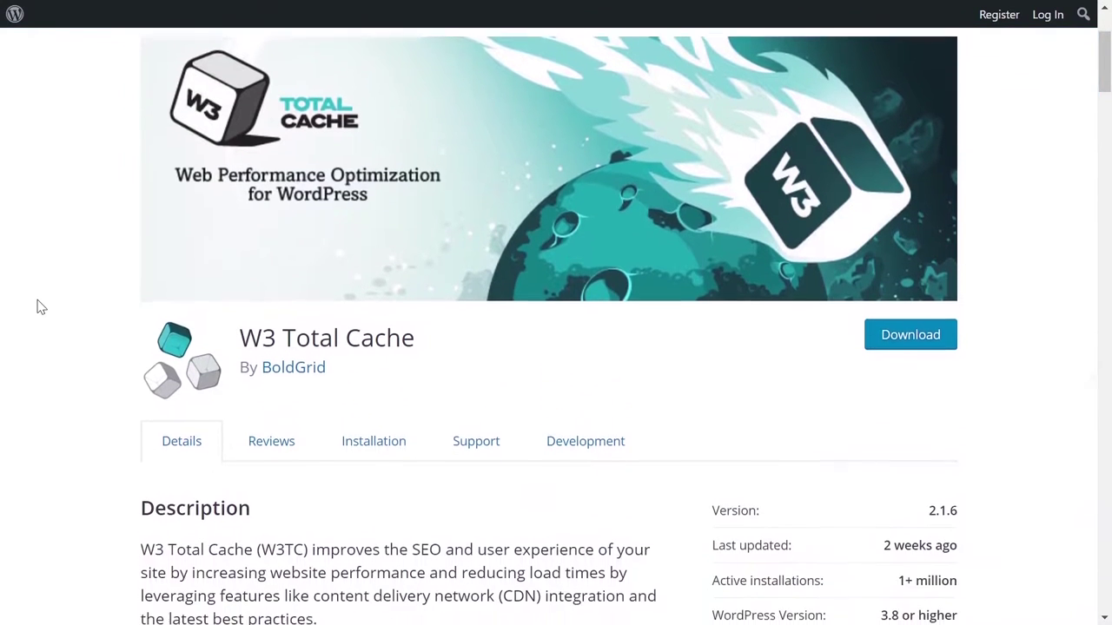
{"action": "scroll", "coordinate": [37, 305], "scroll_direction": "down", "scroll_amount": 2}
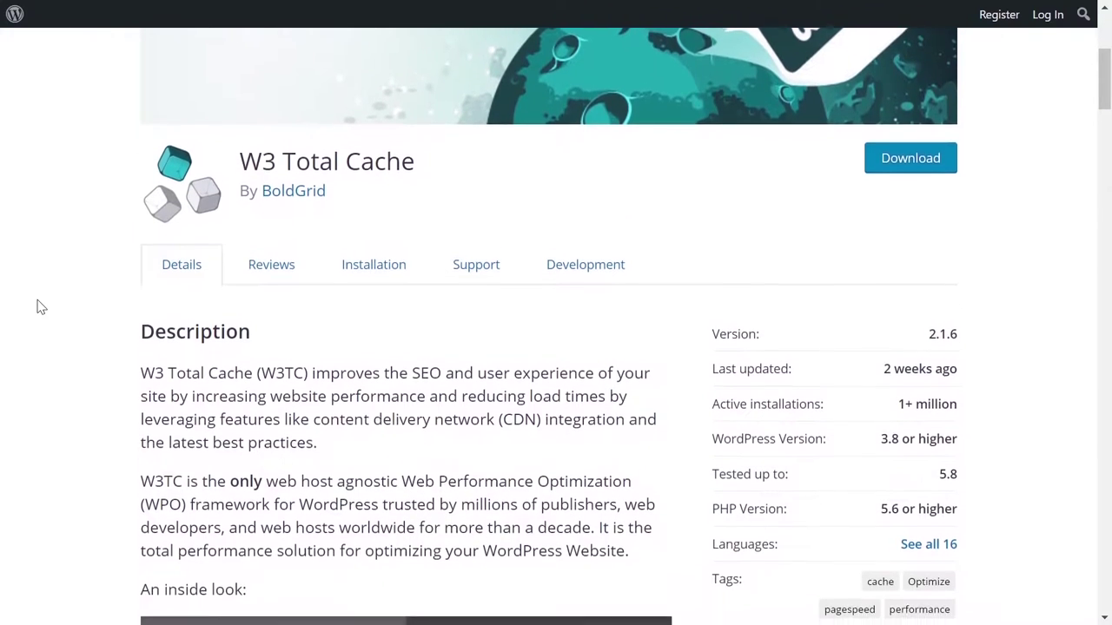
{"action": "scroll", "coordinate": [37, 305], "scroll_direction": "down", "scroll_amount": 1}
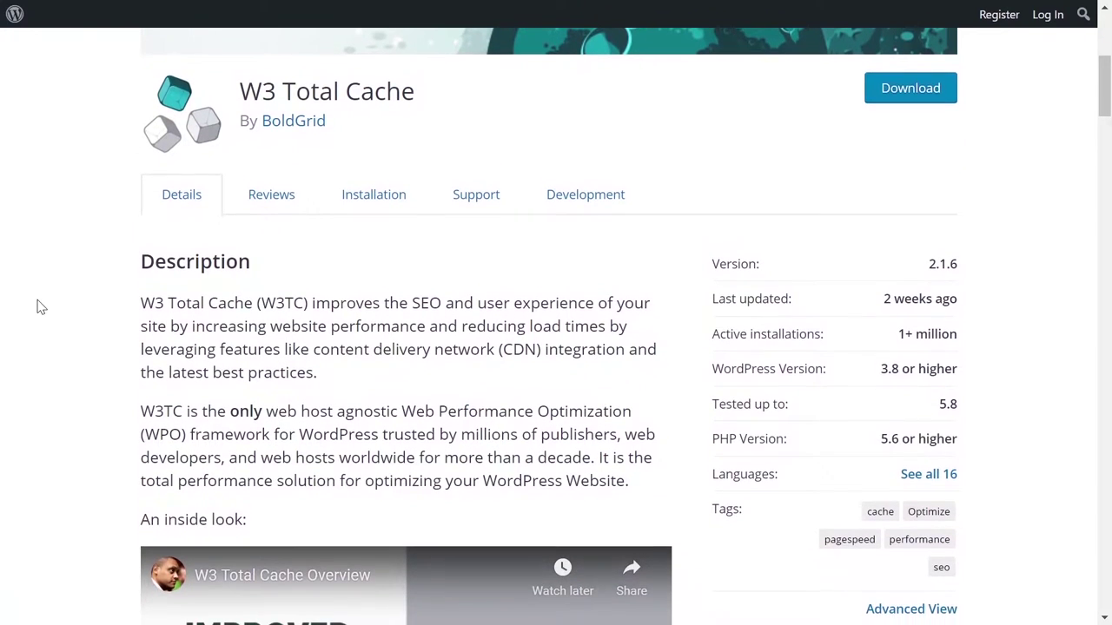
Show the W3 Total Cache reviews and star ratings and scroll through the list
{"action": "left_click", "coordinate": [271, 195]}
{"action": "scroll", "coordinate": [555, 348], "scroll_direction": "down", "scroll_amount": 2}
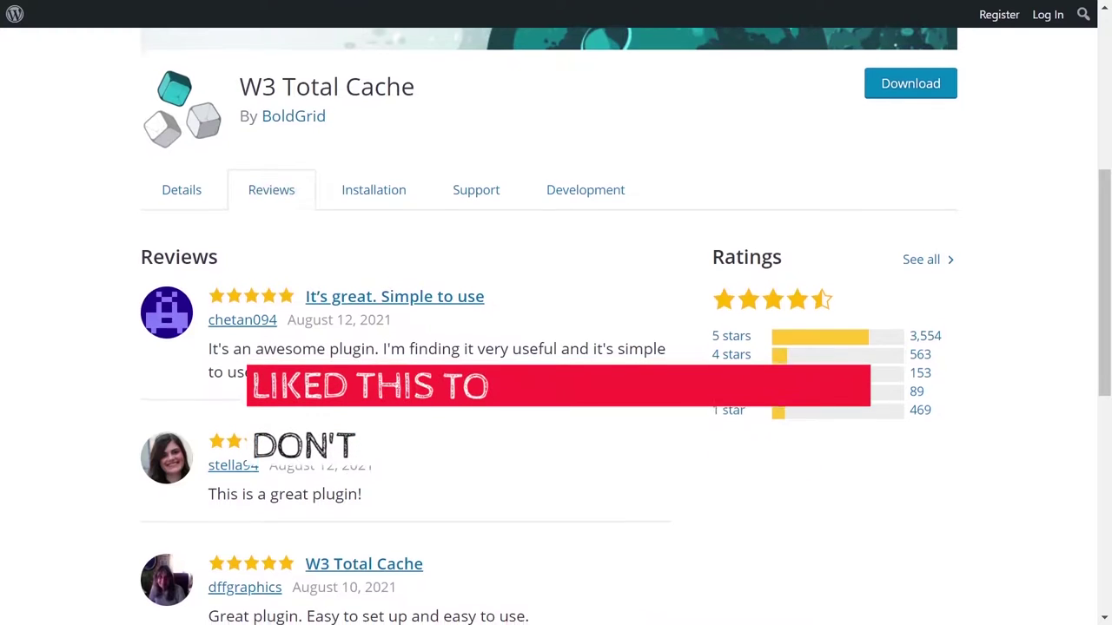
{"action": "scroll", "coordinate": [555, 347], "scroll_direction": "down", "scroll_amount": 3}
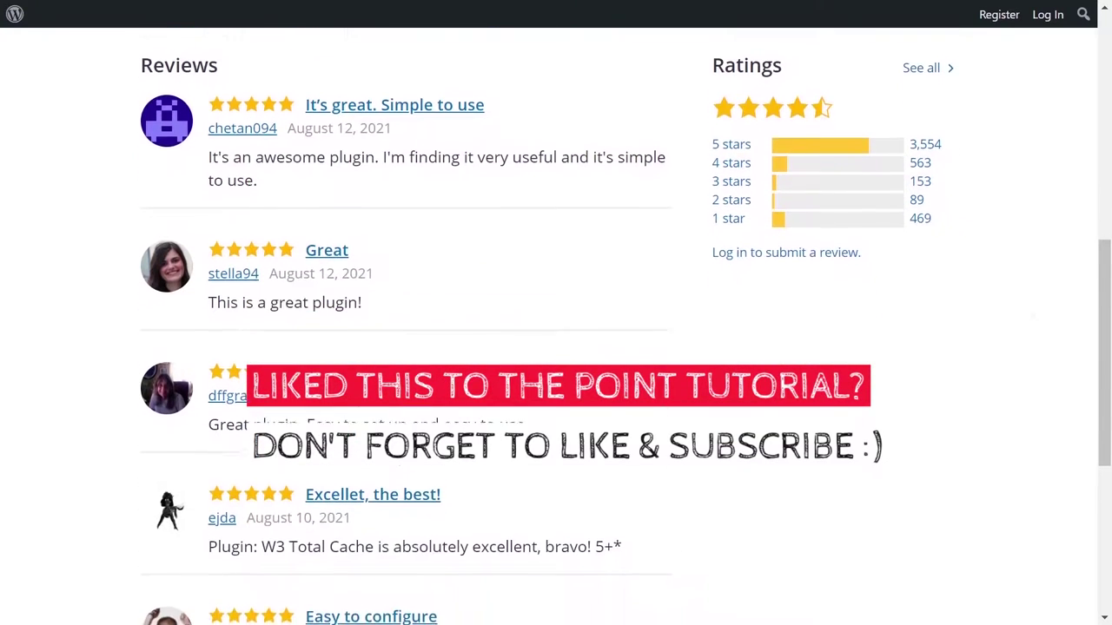
{"action": "scroll", "coordinate": [556, 347], "scroll_direction": "down", "scroll_amount": 1}
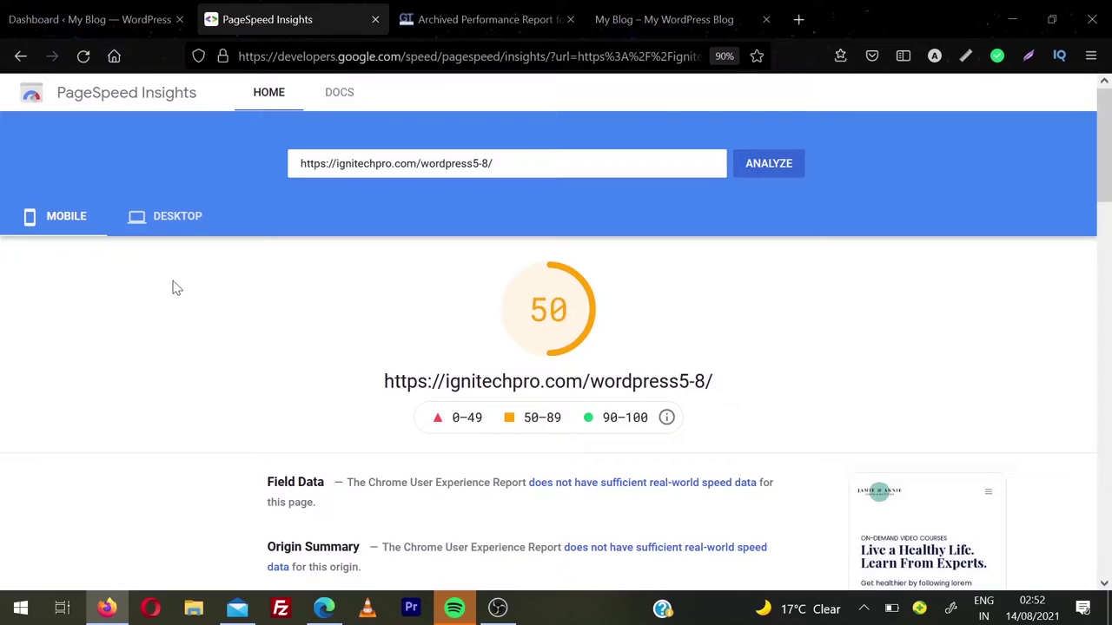
{"action": "left_click", "coordinate": [191, 227]}
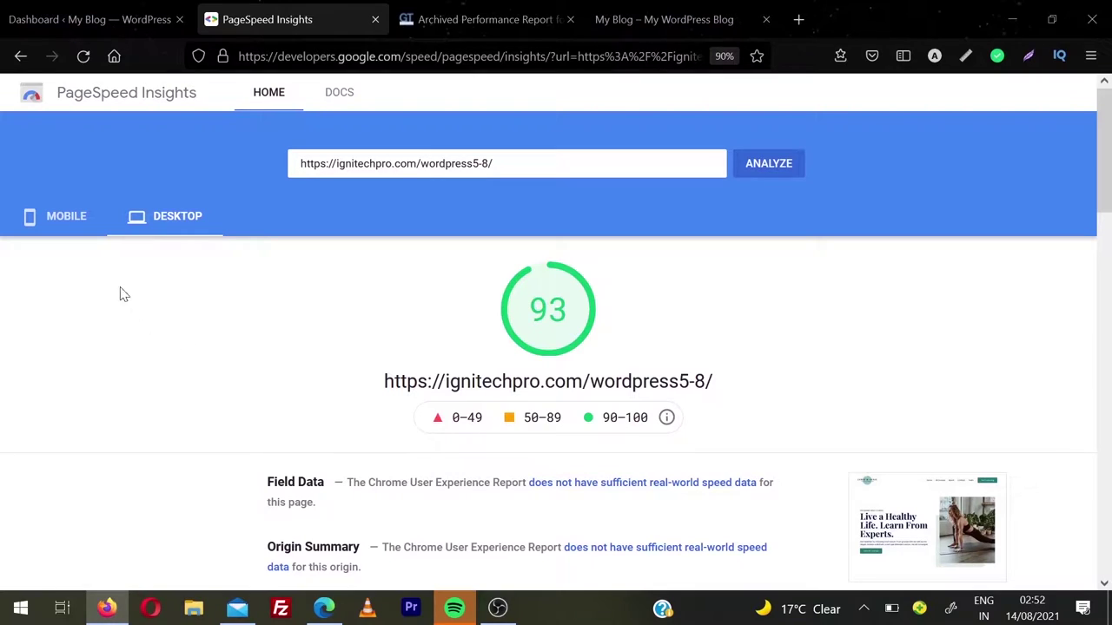
{"action": "left_click", "coordinate": [66, 222]}
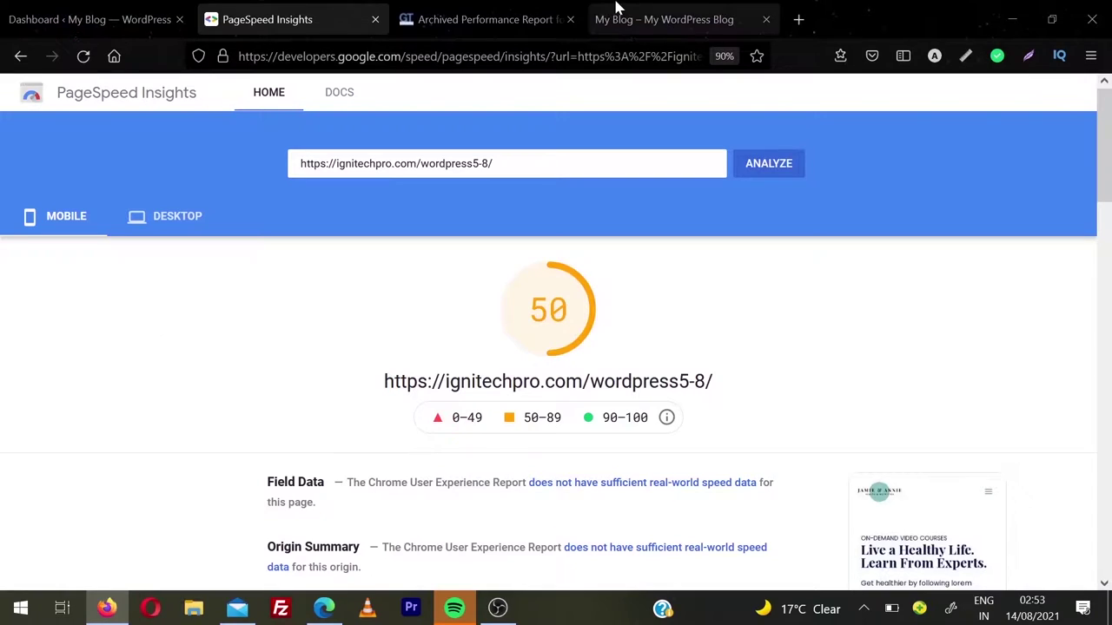
Switch to the GTmetrix archived report showing grade C, 64% performance and 92% structure
{"action": "left_click", "coordinate": [524, 8]}
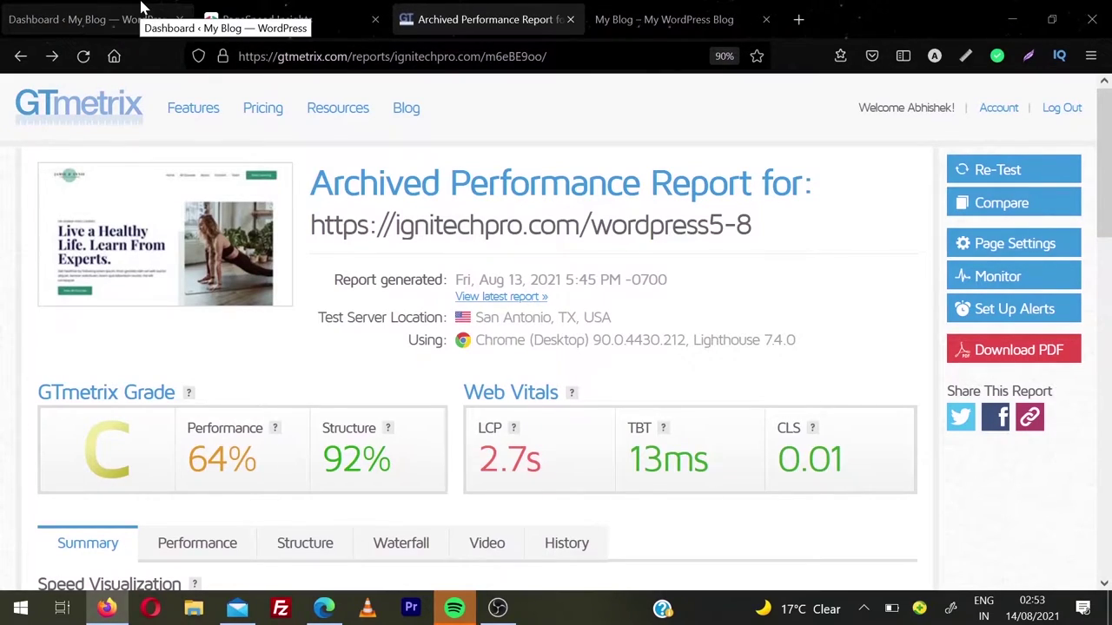
Search the plugin directory for 'w3TC', then install and activate W3 Total Cache
{"action": "left_click", "coordinate": [144, 11]}
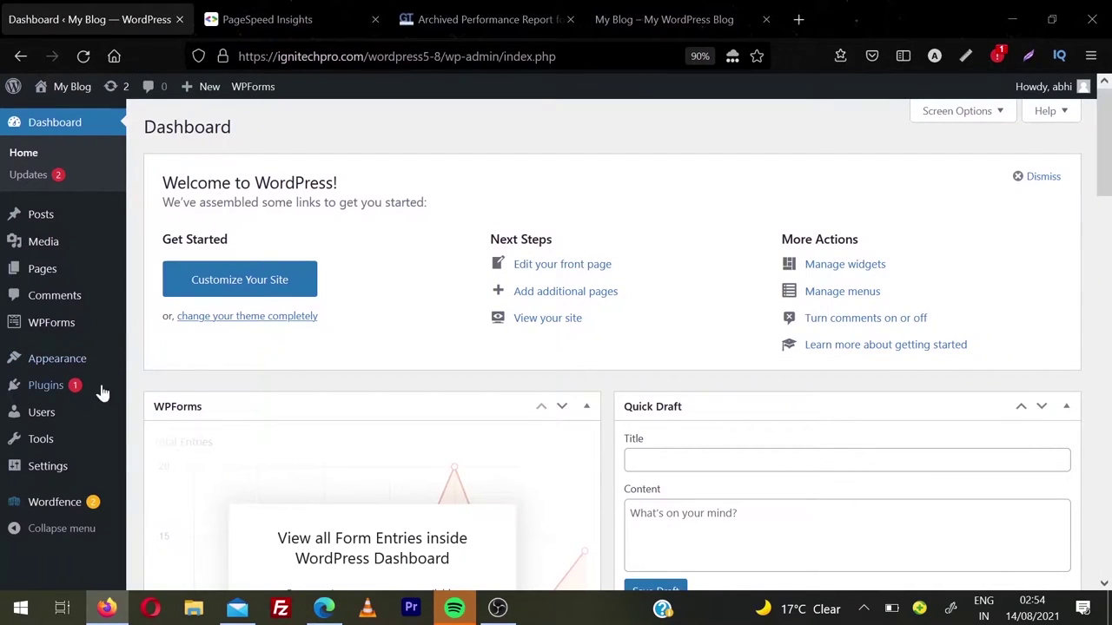
{"action": "mouse_move", "coordinate": [96, 395]}
{"action": "left_click", "coordinate": [161, 415]}
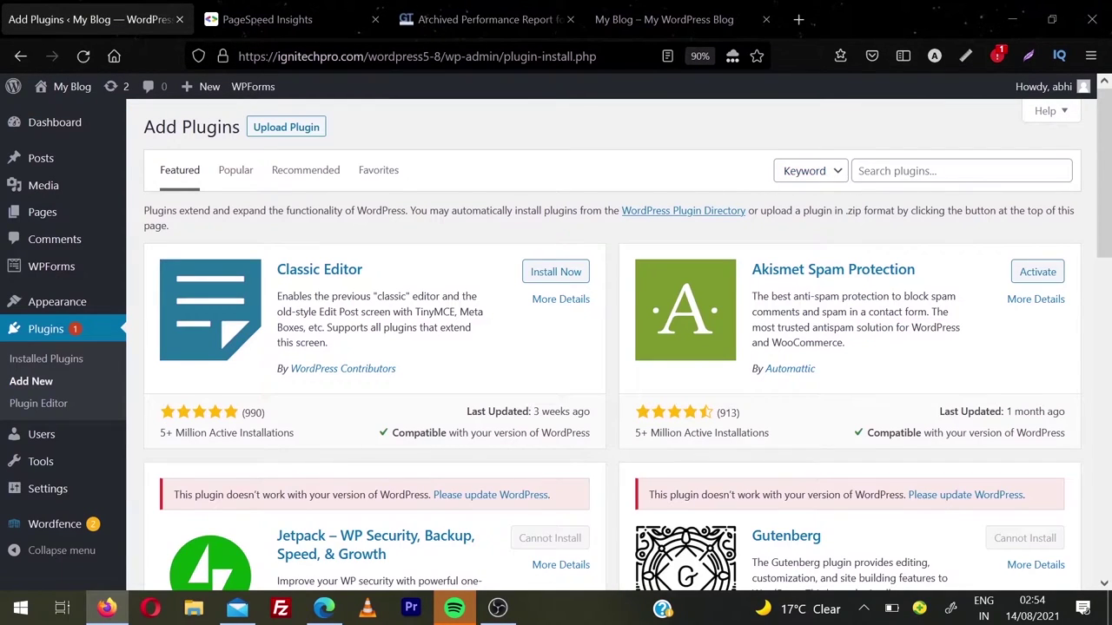
{"action": "left_click", "coordinate": [860, 171]}
{"action": "key", "text": "Return"}
{"action": "type", "text": "w3TC"}
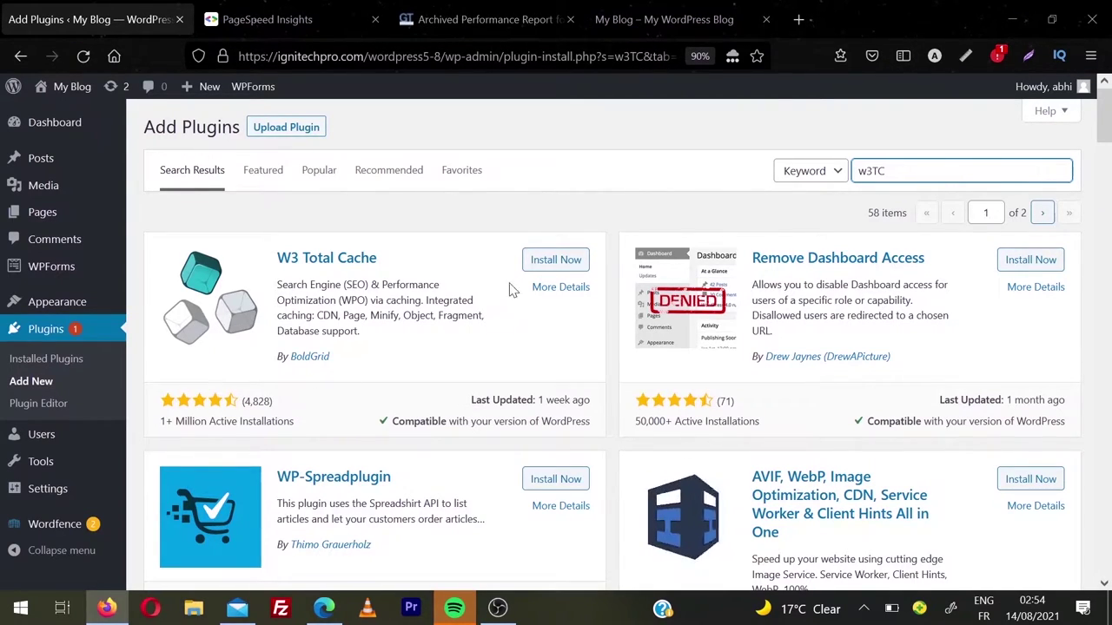
{"action": "left_click", "coordinate": [556, 259]}
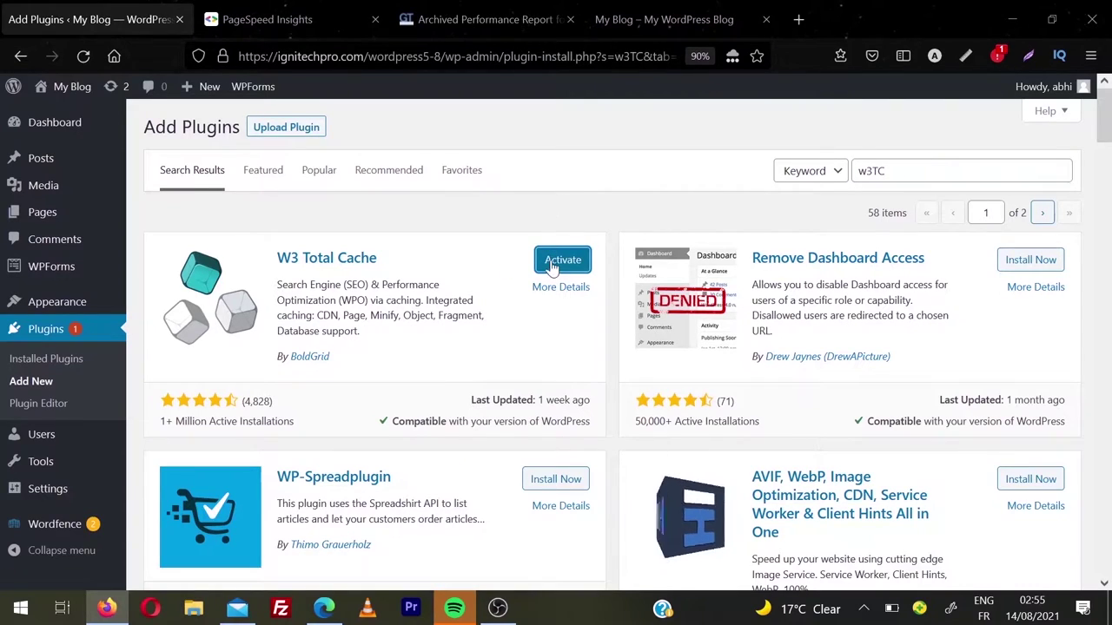
{"action": "left_click", "coordinate": [561, 260]}
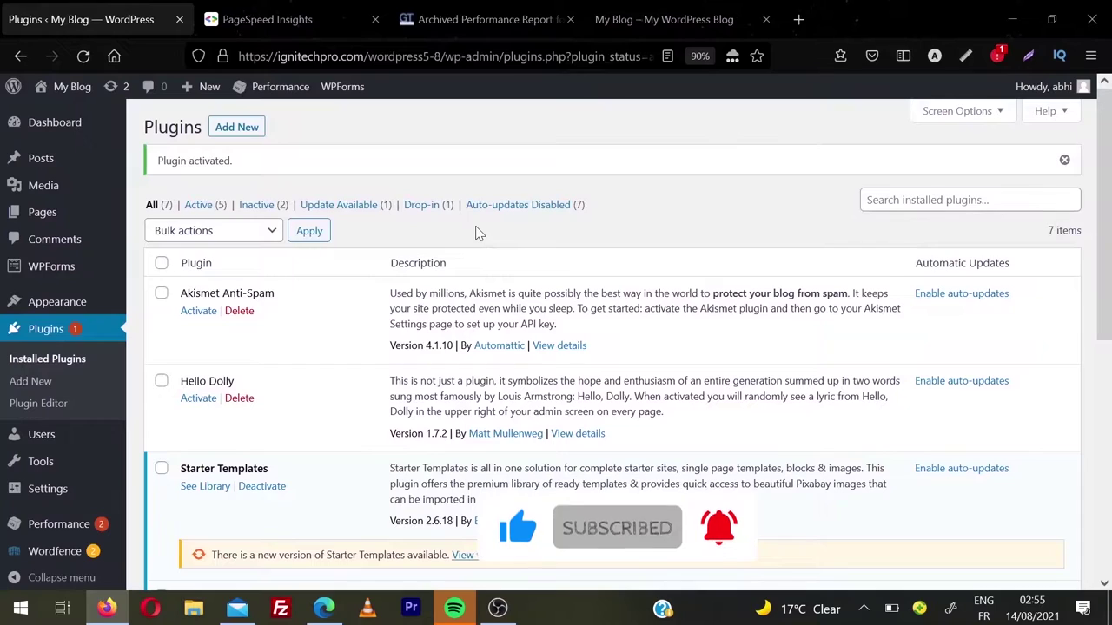
Go to Performance and agree to share W3 Total Cache usage data
{"action": "mouse_move", "coordinate": [66, 523]}
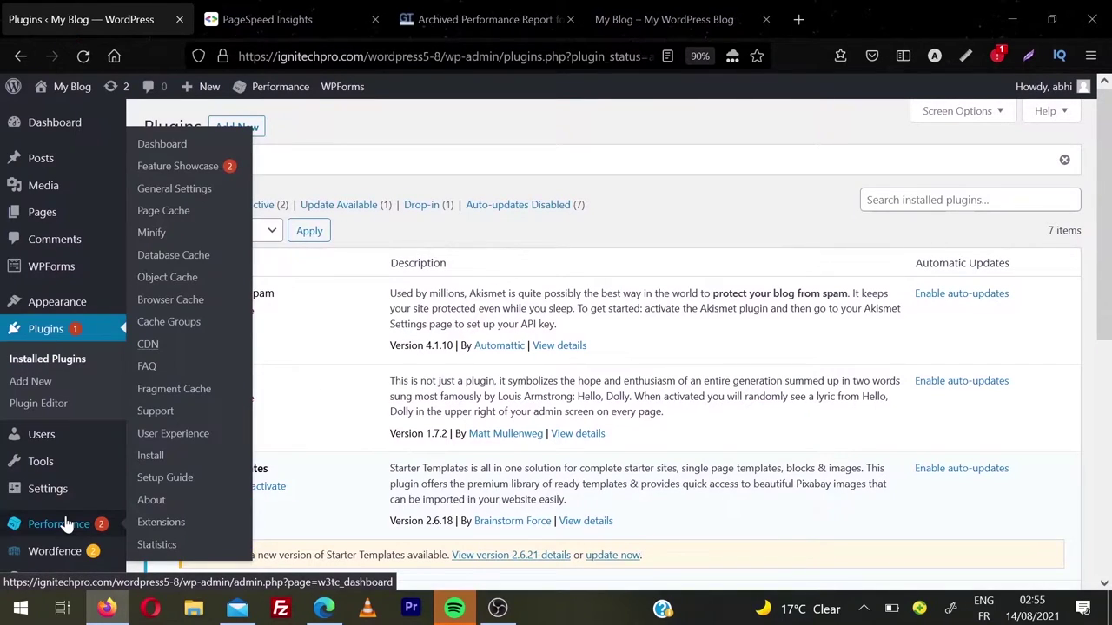
{"action": "left_click", "coordinate": [66, 524]}
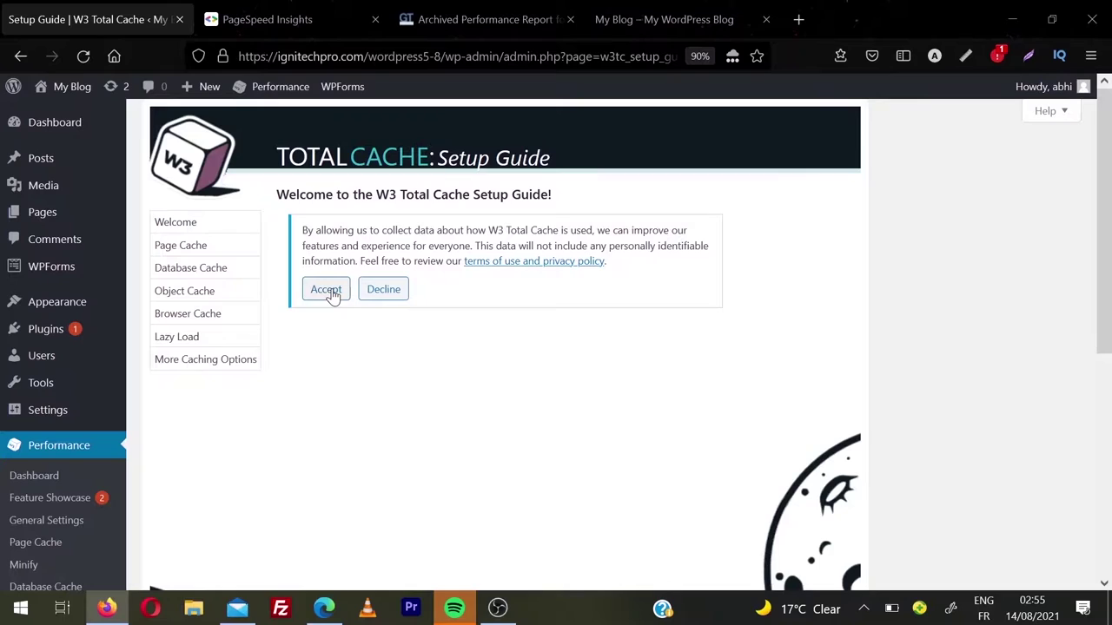
{"action": "left_click", "coordinate": [327, 290]}
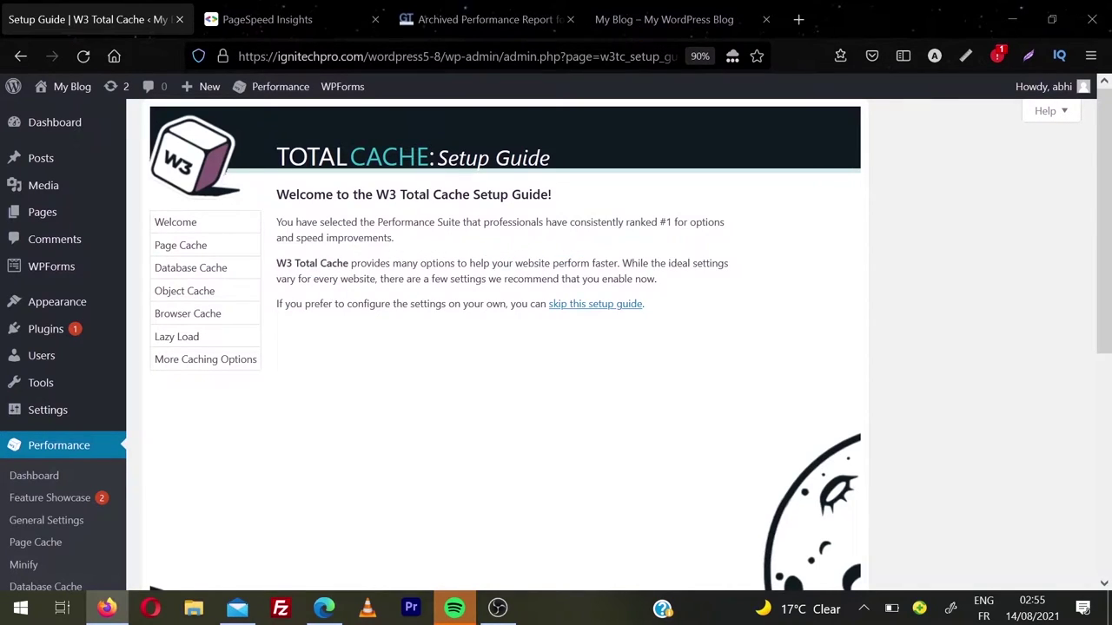
Skip the setup guide and look over the Performance Dashboard's caching statistics
{"action": "left_click", "coordinate": [579, 307]}
{"action": "scroll", "coordinate": [525, 356], "scroll_direction": "down", "scroll_amount": 1}
{"action": "scroll", "coordinate": [525, 356], "scroll_direction": "down", "scroll_amount": 3}
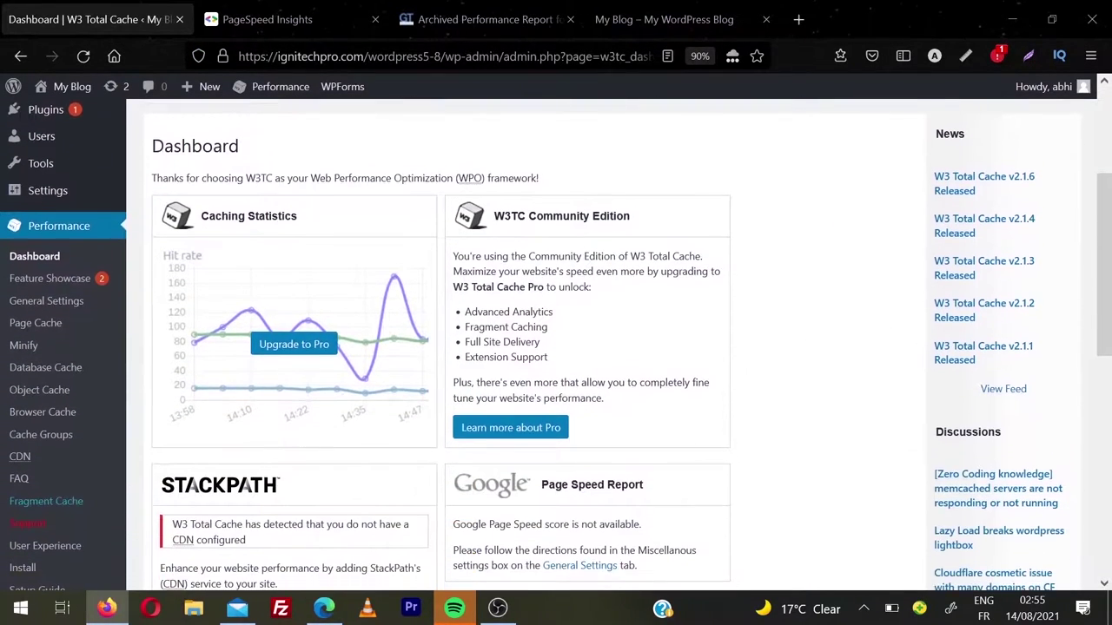
{"action": "scroll", "coordinate": [525, 356], "scroll_direction": "up", "scroll_amount": 2}
{"action": "scroll", "coordinate": [526, 356], "scroll_direction": "down", "scroll_amount": 3}
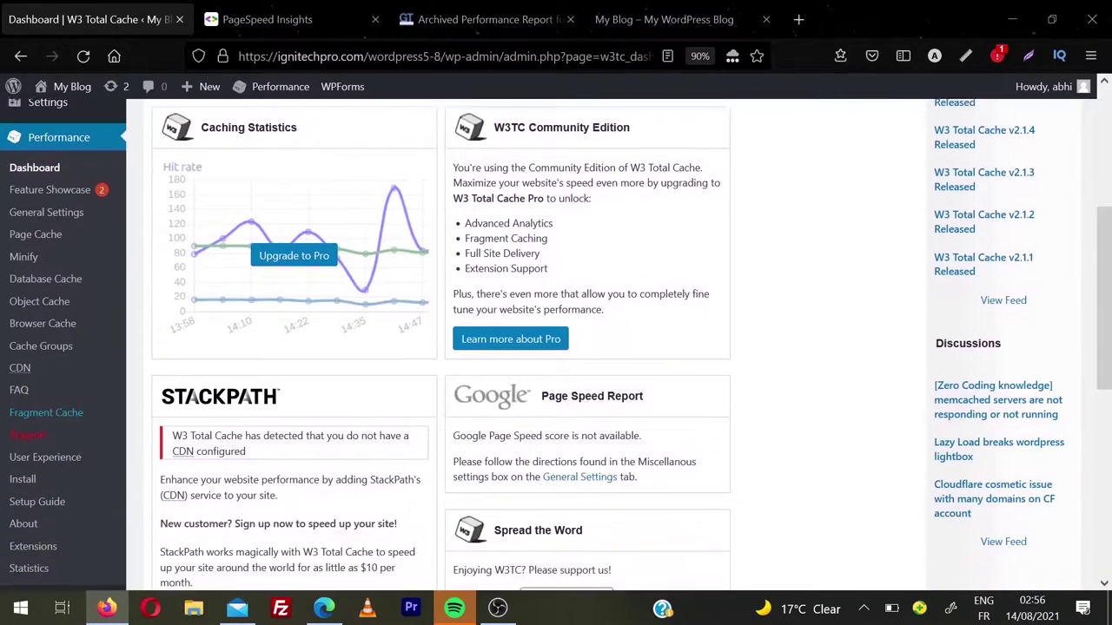
{"action": "scroll", "coordinate": [525, 356], "scroll_direction": "down", "scroll_amount": 3}
{"action": "scroll", "coordinate": [526, 356], "scroll_direction": "up", "scroll_amount": 4}
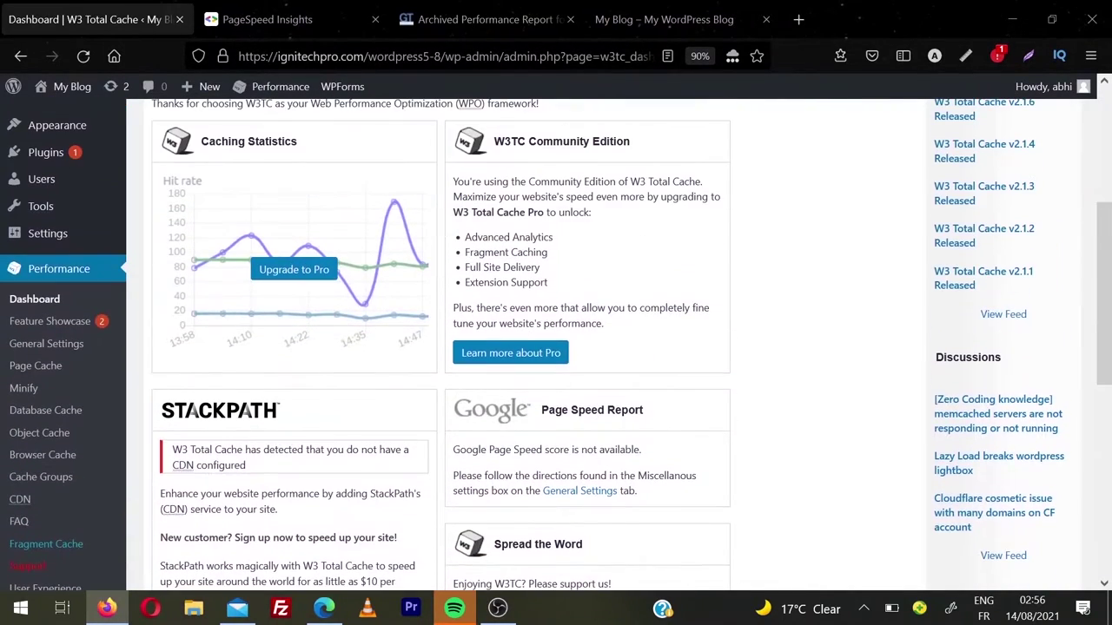
{"action": "scroll", "coordinate": [300, 389], "scroll_direction": "up", "scroll_amount": 2}
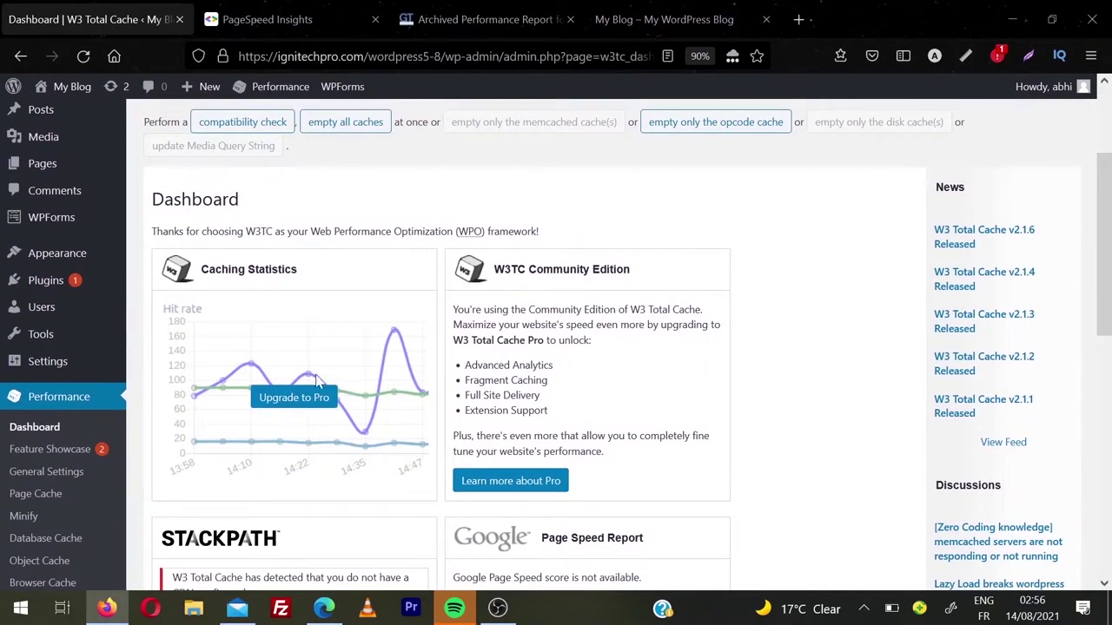
In General Settings, turn on preview mode and enable Page Cache, opening its method list
{"action": "left_click", "coordinate": [67, 477]}
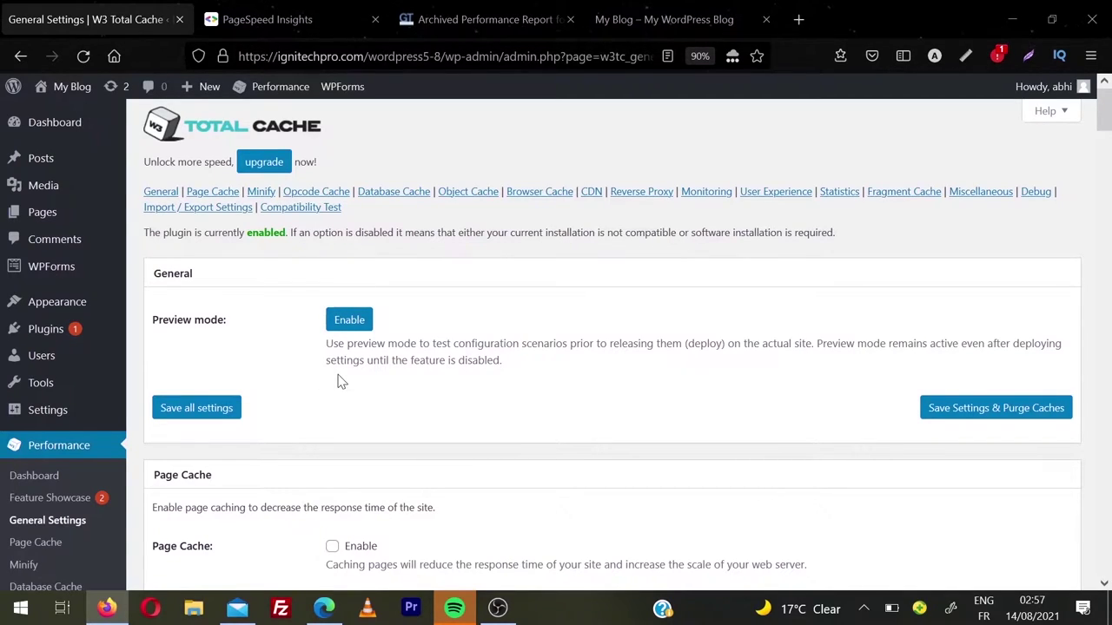
{"action": "left_click", "coordinate": [349, 330]}
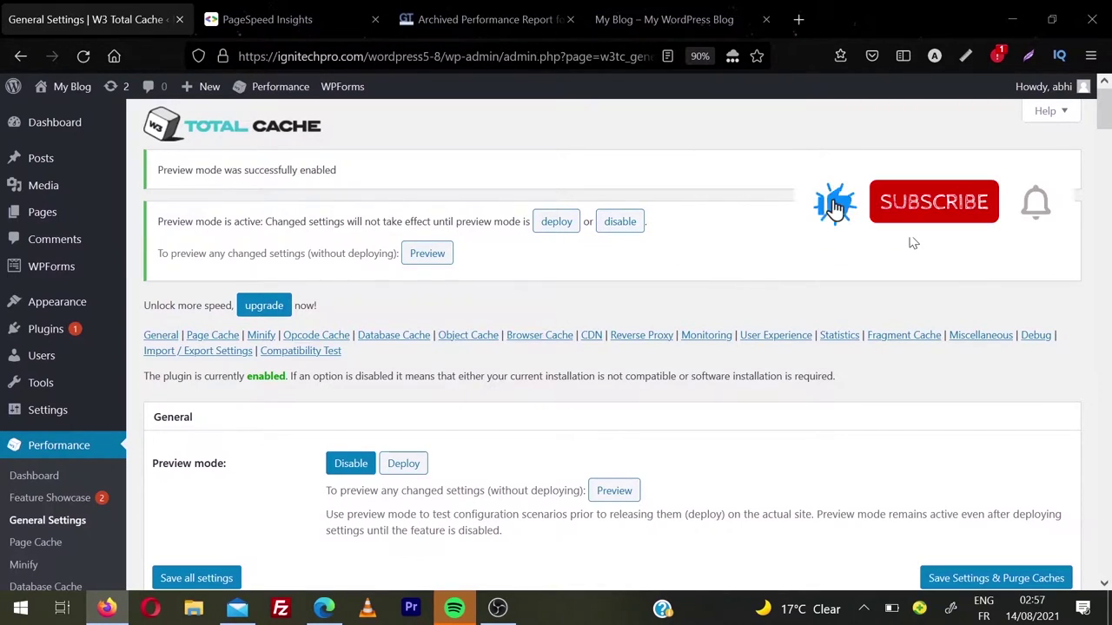
{"action": "scroll", "coordinate": [1105, 124], "scroll_direction": "down", "scroll_amount": 1}
{"action": "scroll", "coordinate": [1105, 125], "scroll_direction": "down", "scroll_amount": 5}
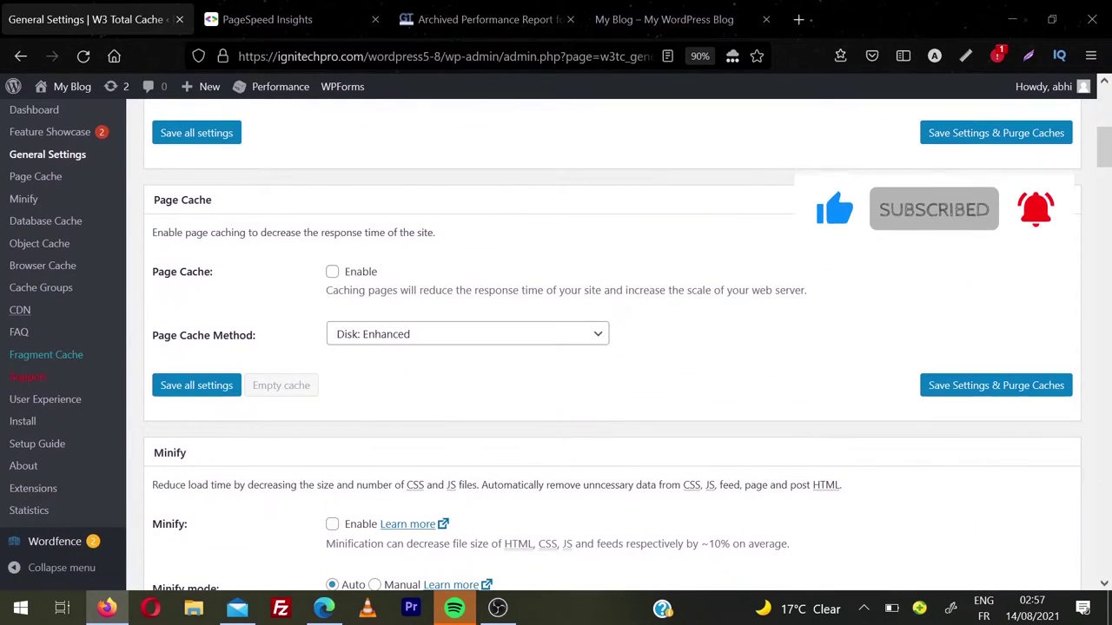
{"action": "left_click", "coordinate": [332, 271]}
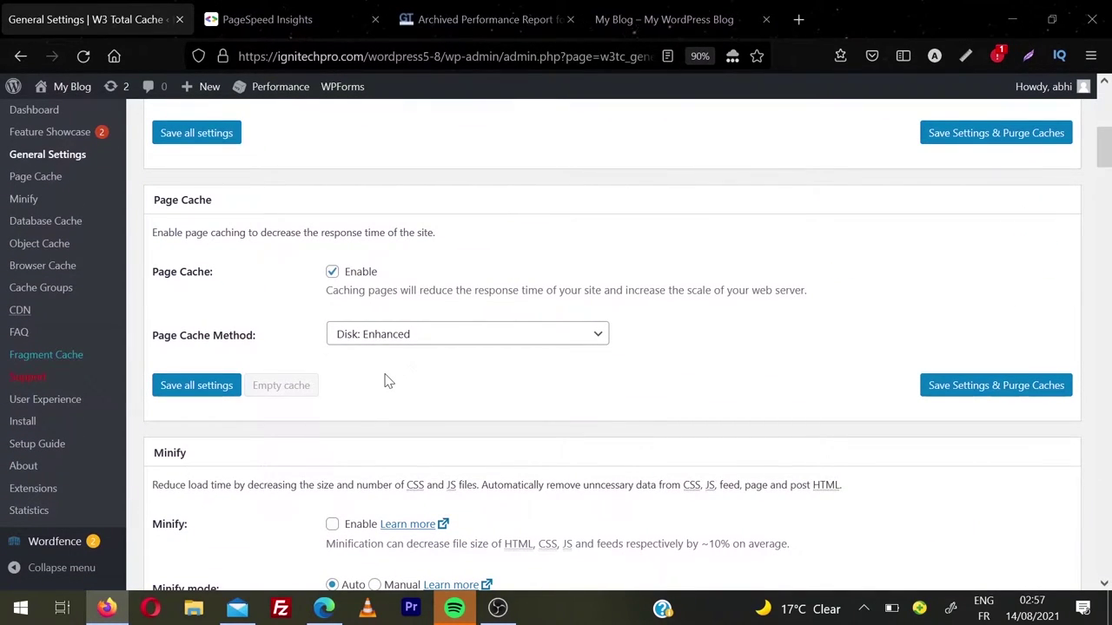
{"action": "left_click", "coordinate": [451, 338]}
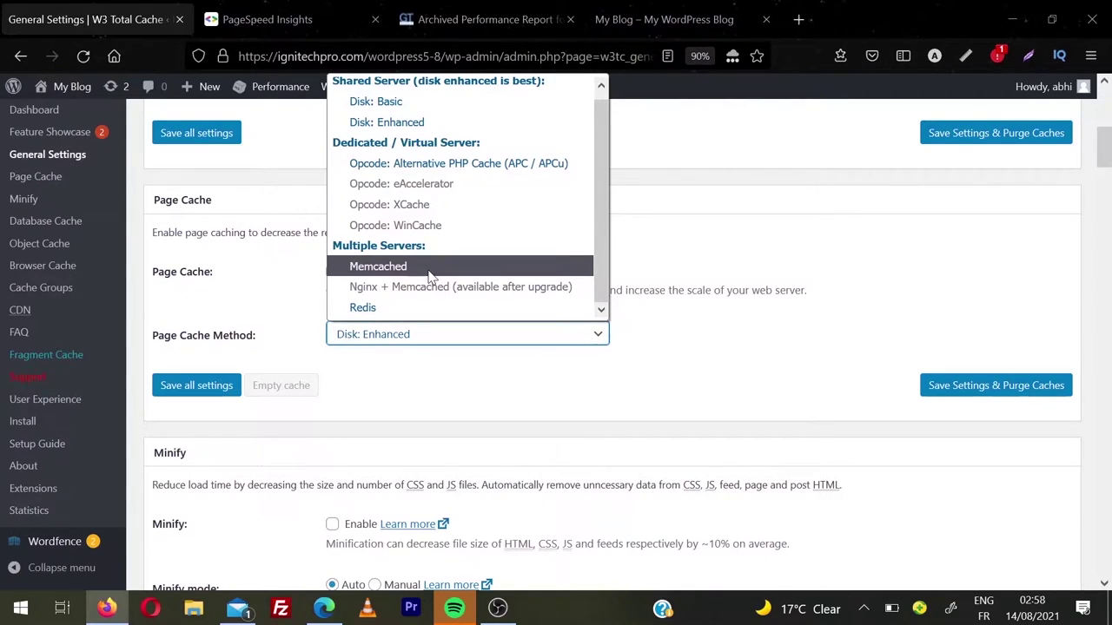
Keep Disk: Enhanced for page cache and enable Minify, accepting the risk warning
{"action": "left_click", "coordinate": [416, 128]}
{"action": "scroll", "coordinate": [521, 369], "scroll_direction": "down", "scroll_amount": 3}
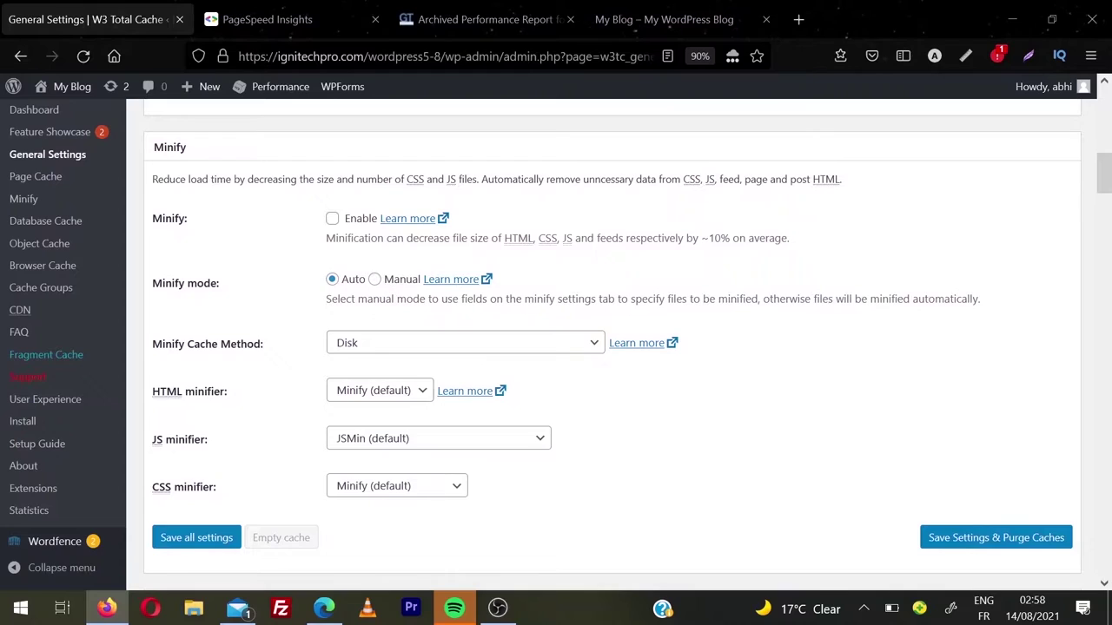
{"action": "left_click", "coordinate": [332, 219]}
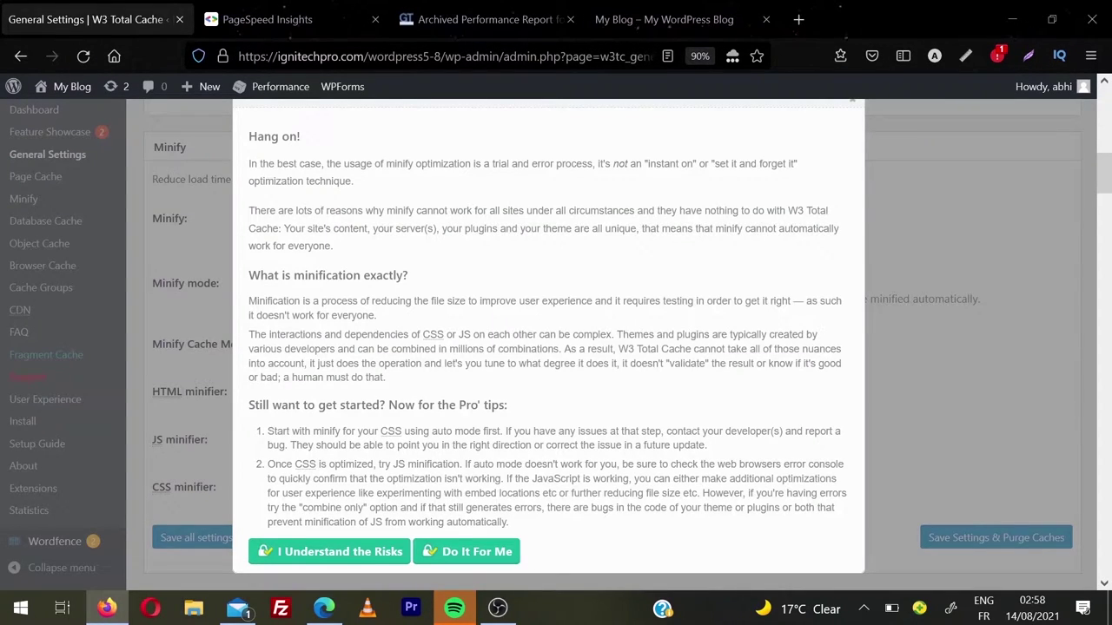
{"action": "left_click", "coordinate": [343, 554]}
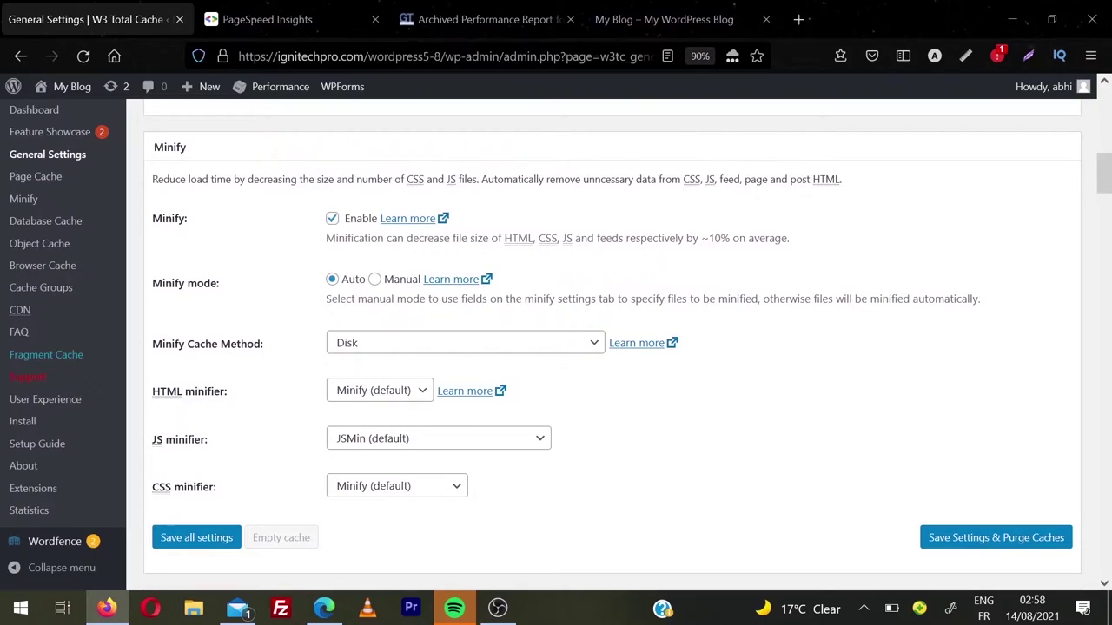
Keep Disk as the Minify cache method
{"action": "left_click", "coordinate": [438, 348]}
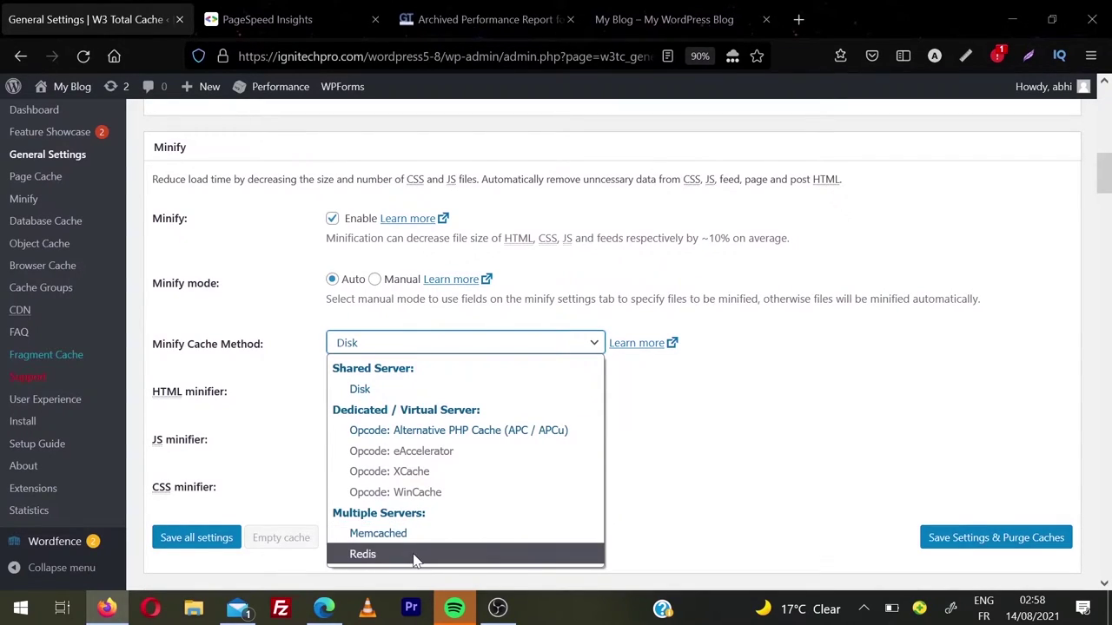
{"action": "left_click", "coordinate": [412, 391]}
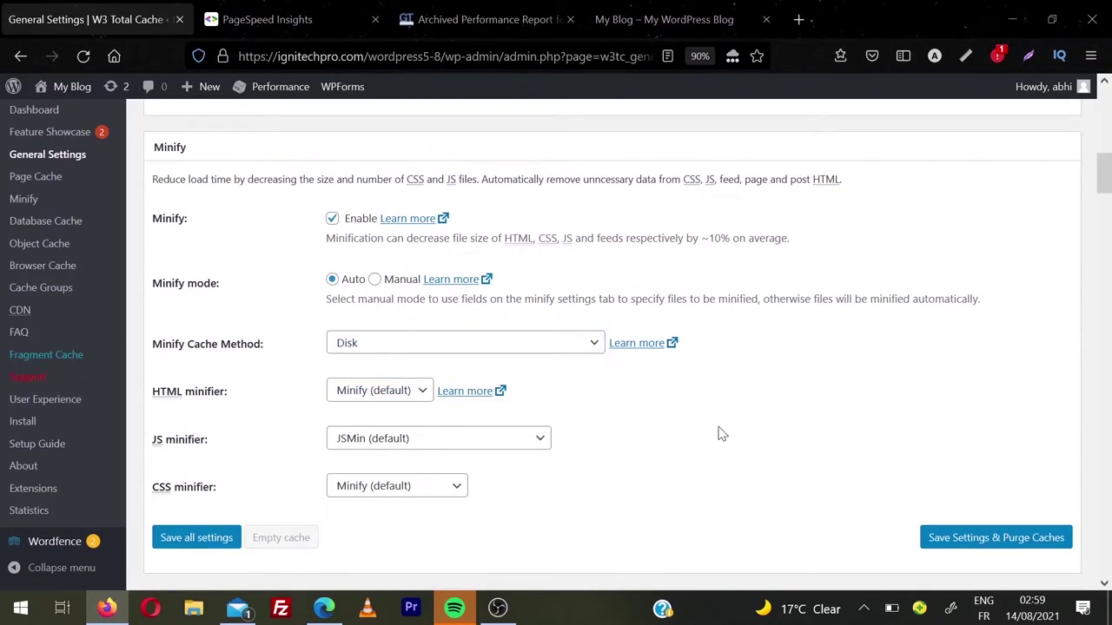
{"action": "scroll", "coordinate": [720, 433], "scroll_direction": "down", "scroll_amount": 1}
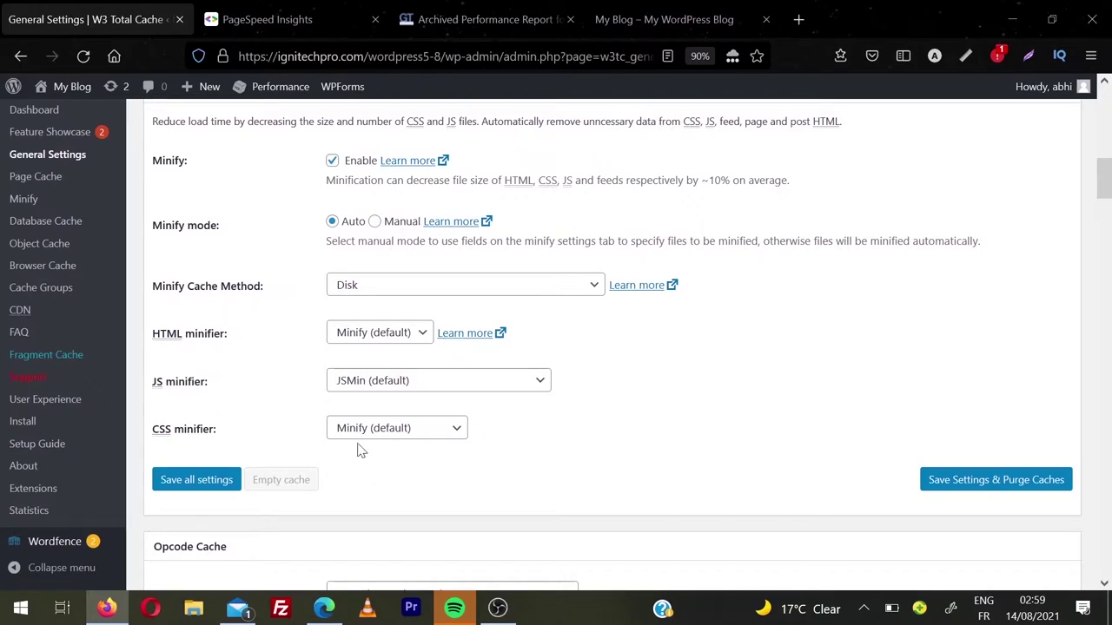
{"action": "scroll", "coordinate": [605, 492], "scroll_direction": "down", "scroll_amount": 3}
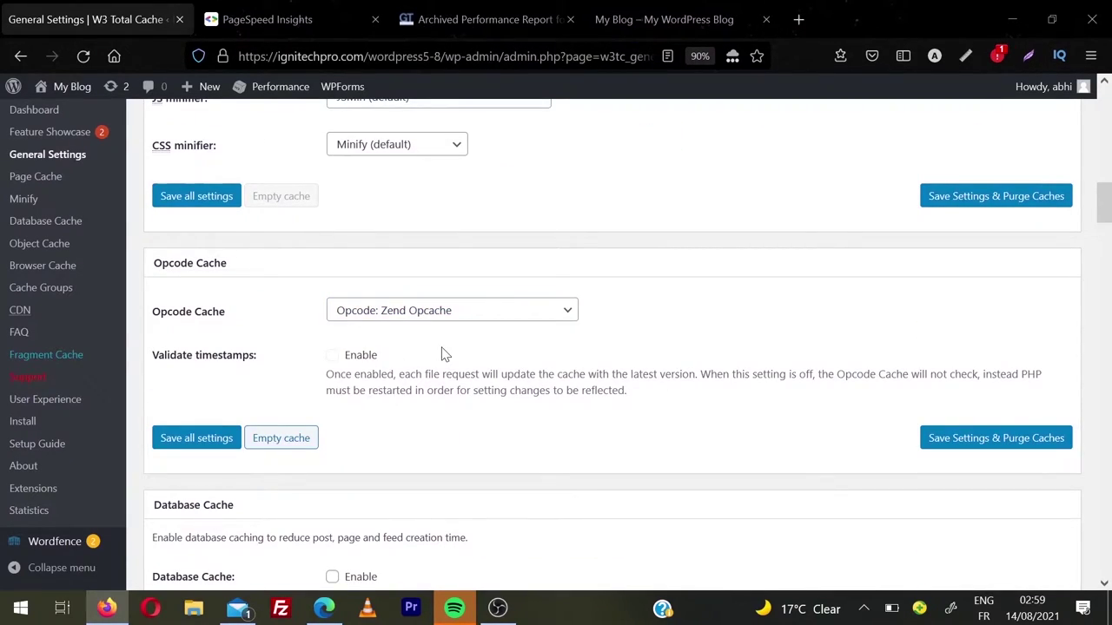
Enable Database Cache and keep Disk as its cache method
{"action": "scroll", "coordinate": [443, 352], "scroll_direction": "down", "scroll_amount": 2}
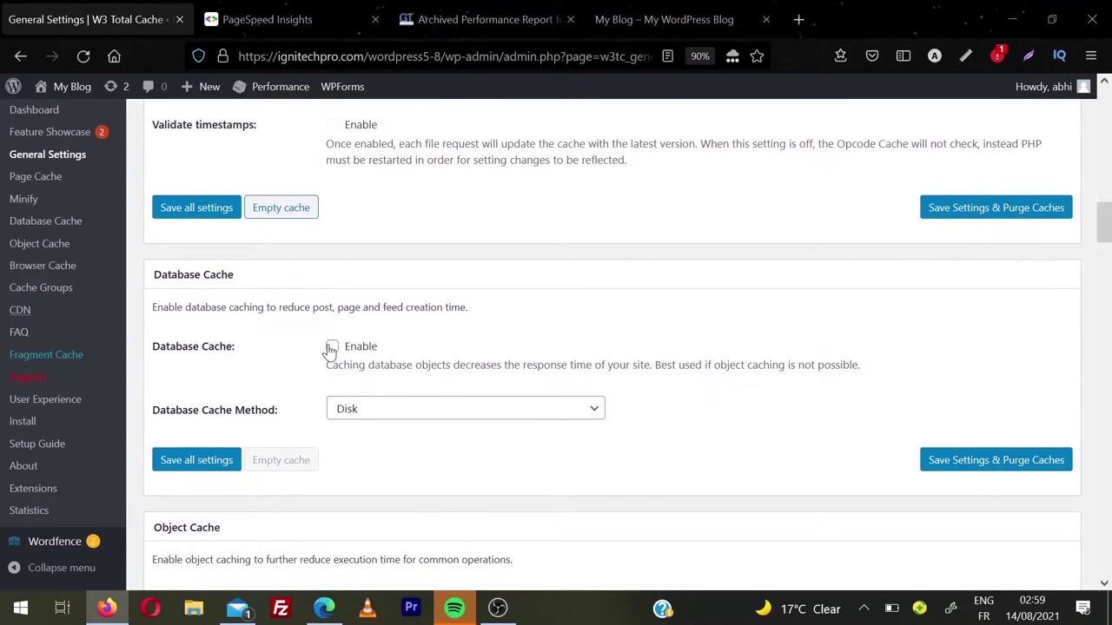
{"action": "left_click", "coordinate": [331, 346]}
{"action": "scroll", "coordinate": [545, 350], "scroll_direction": "down", "scroll_amount": 1}
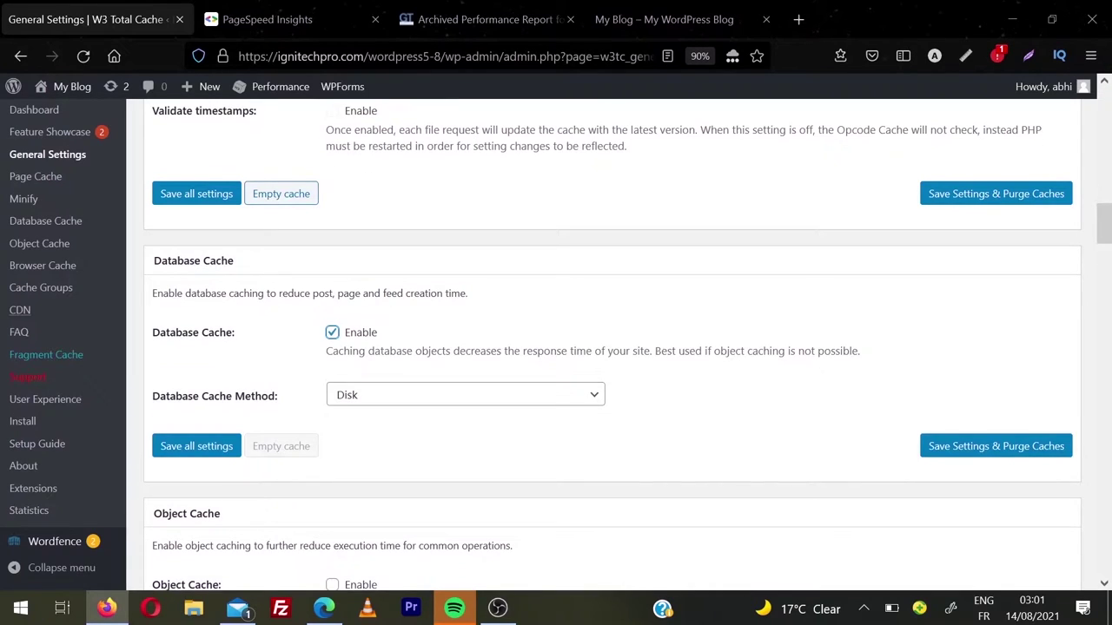
{"action": "left_click", "coordinate": [521, 398]}
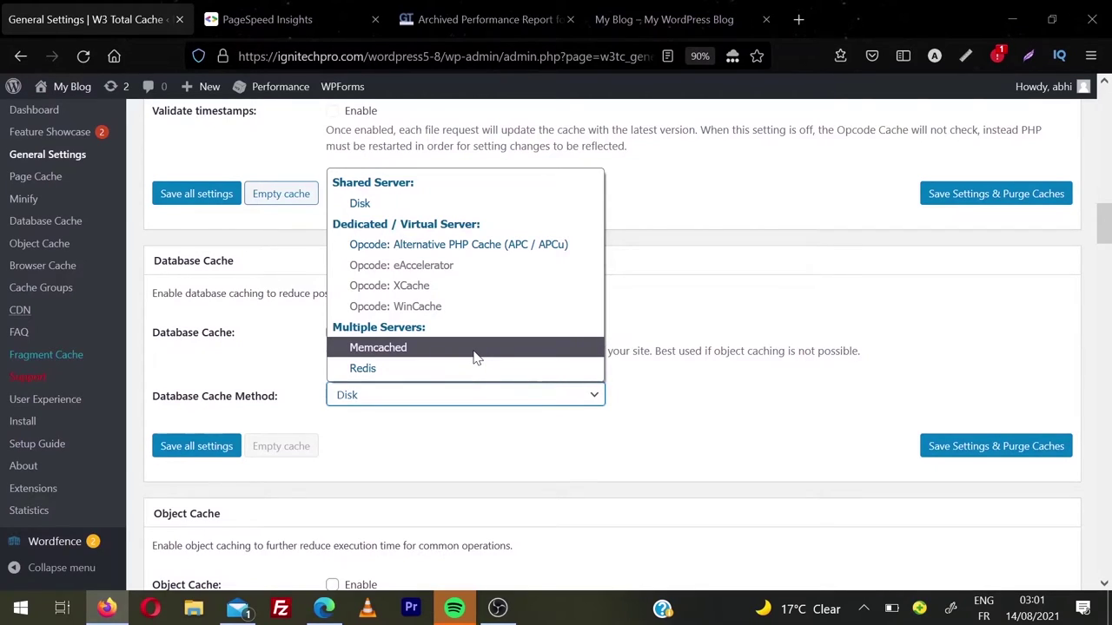
{"action": "left_click", "coordinate": [432, 206]}
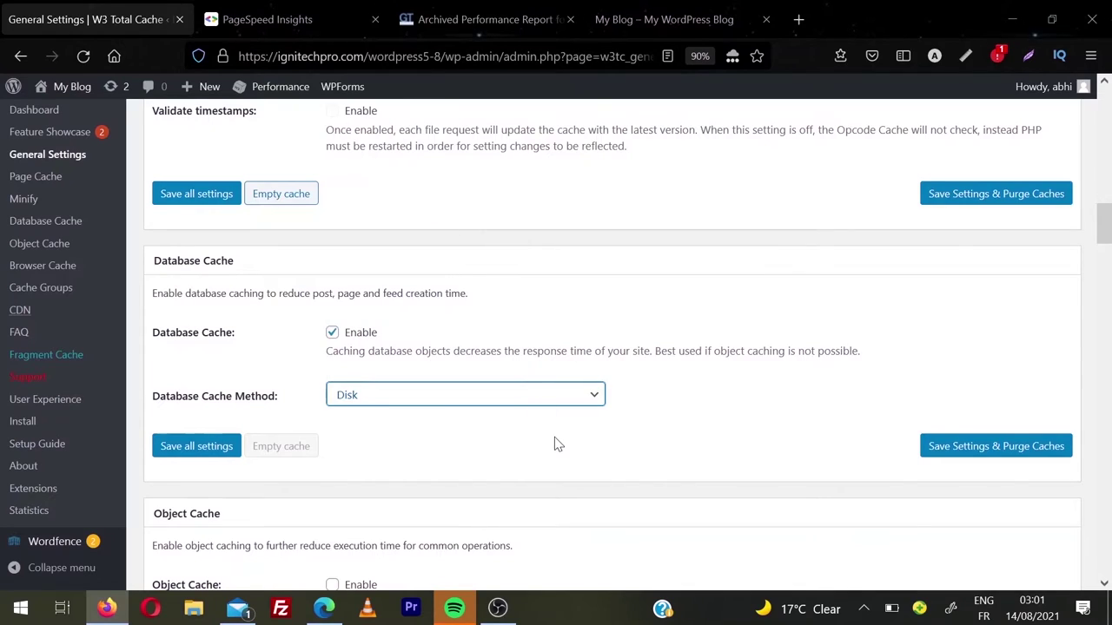
Tick Object Cache Enable, leaving its method on Disk
{"action": "scroll", "coordinate": [556, 443], "scroll_direction": "down", "scroll_amount": 2}
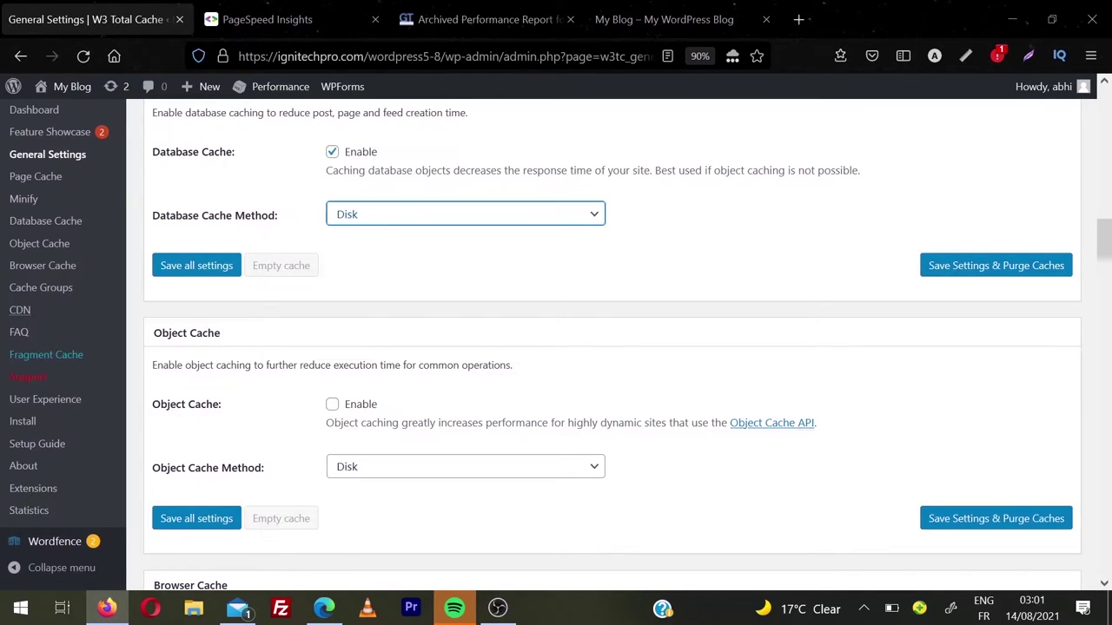
{"action": "left_click", "coordinate": [333, 405]}
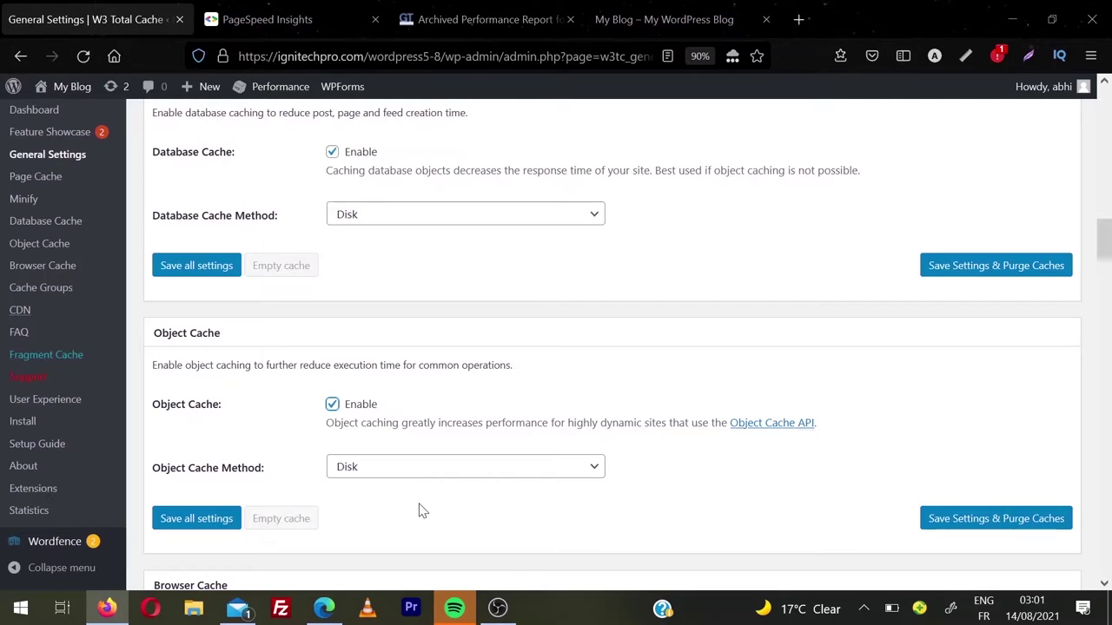
{"action": "scroll", "coordinate": [422, 510], "scroll_direction": "down", "scroll_amount": 1}
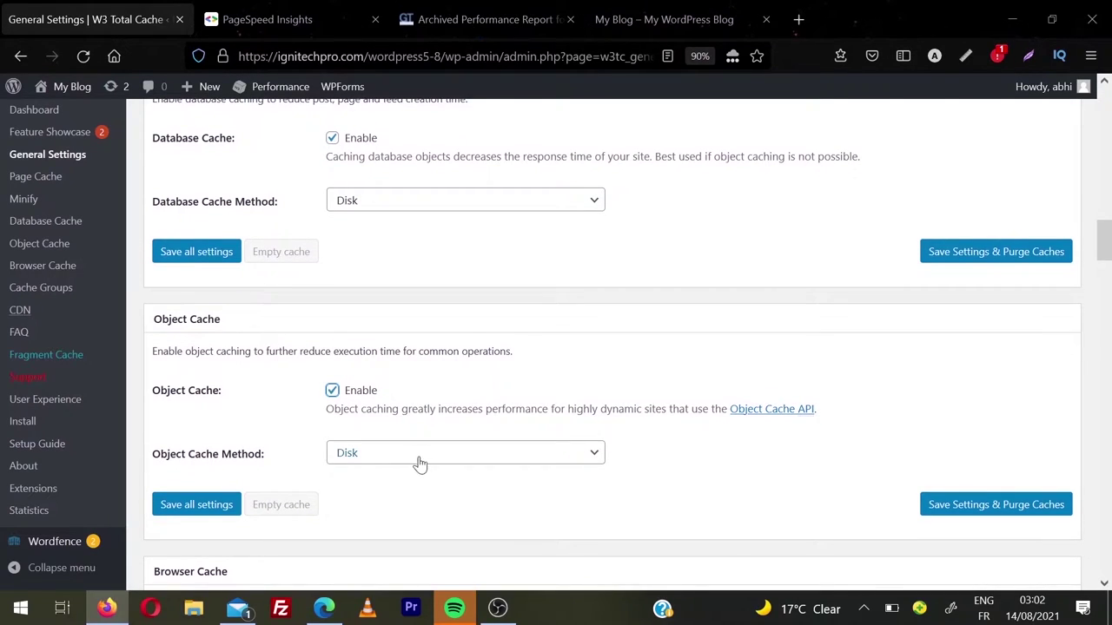
{"action": "scroll", "coordinate": [420, 484], "scroll_direction": "down", "scroll_amount": 3}
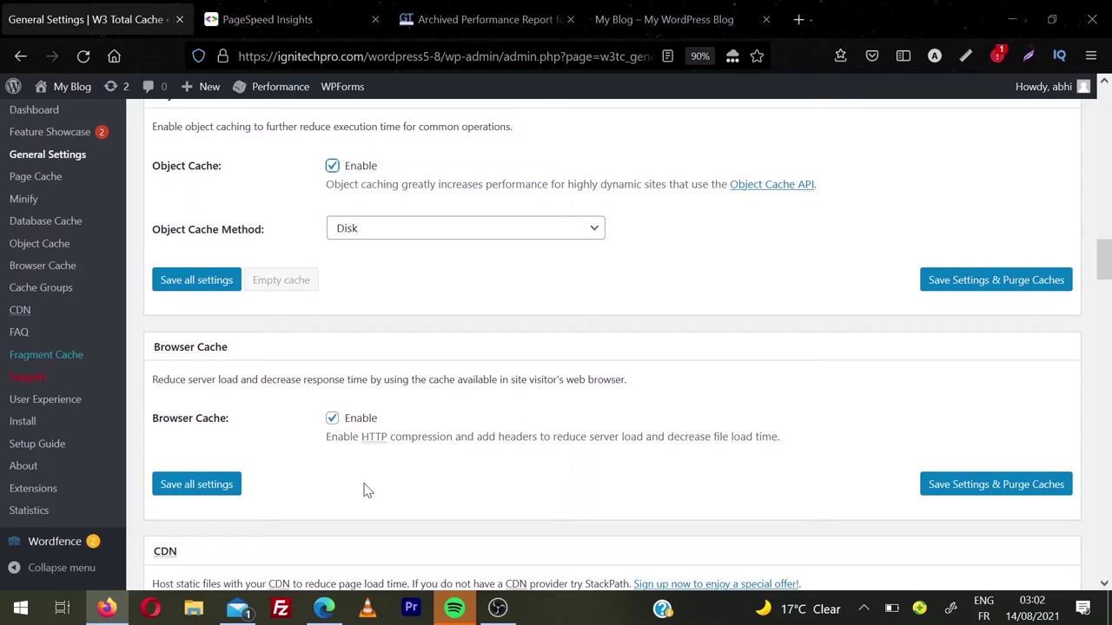
{"action": "scroll", "coordinate": [364, 490], "scroll_direction": "down", "scroll_amount": 2}
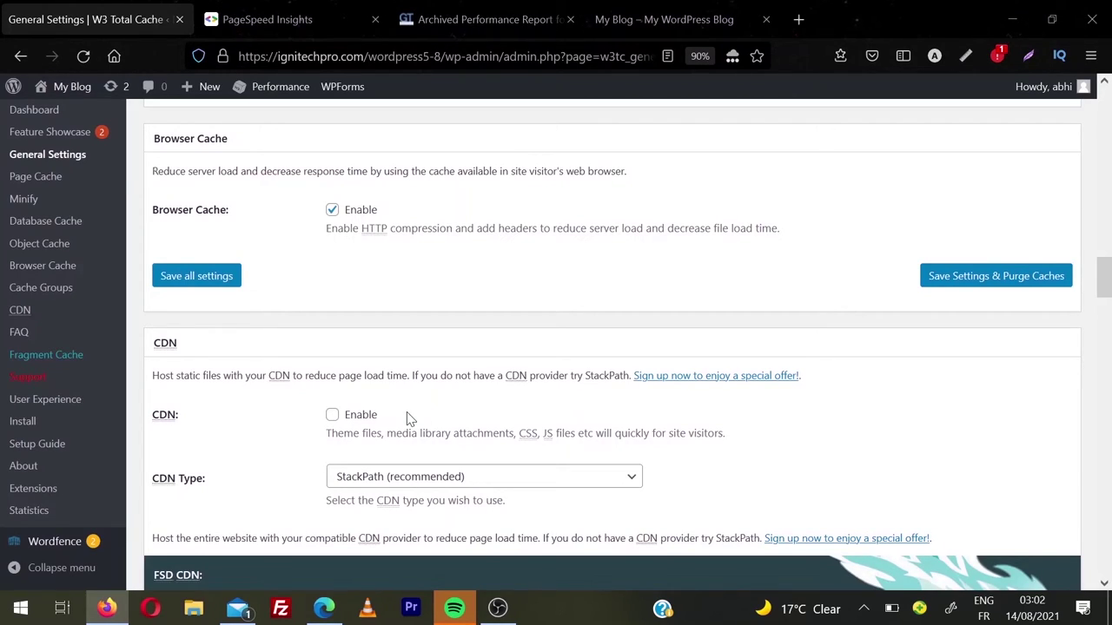
{"action": "scroll", "coordinate": [347, 429], "scroll_direction": "down", "scroll_amount": 1}
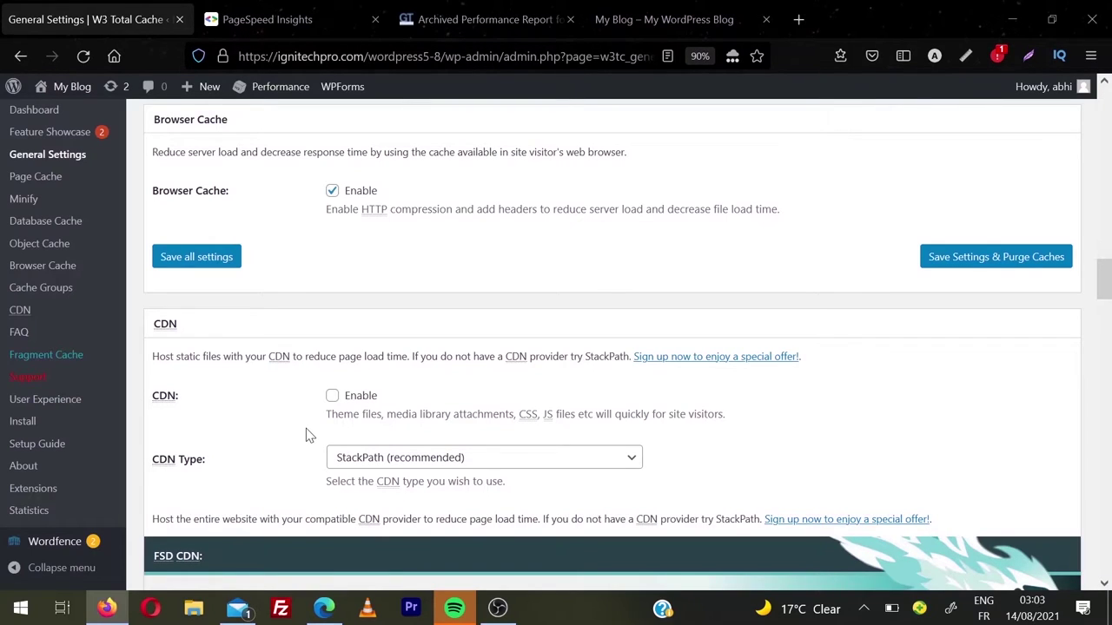
{"action": "scroll", "coordinate": [306, 428], "scroll_direction": "down", "scroll_amount": 5}
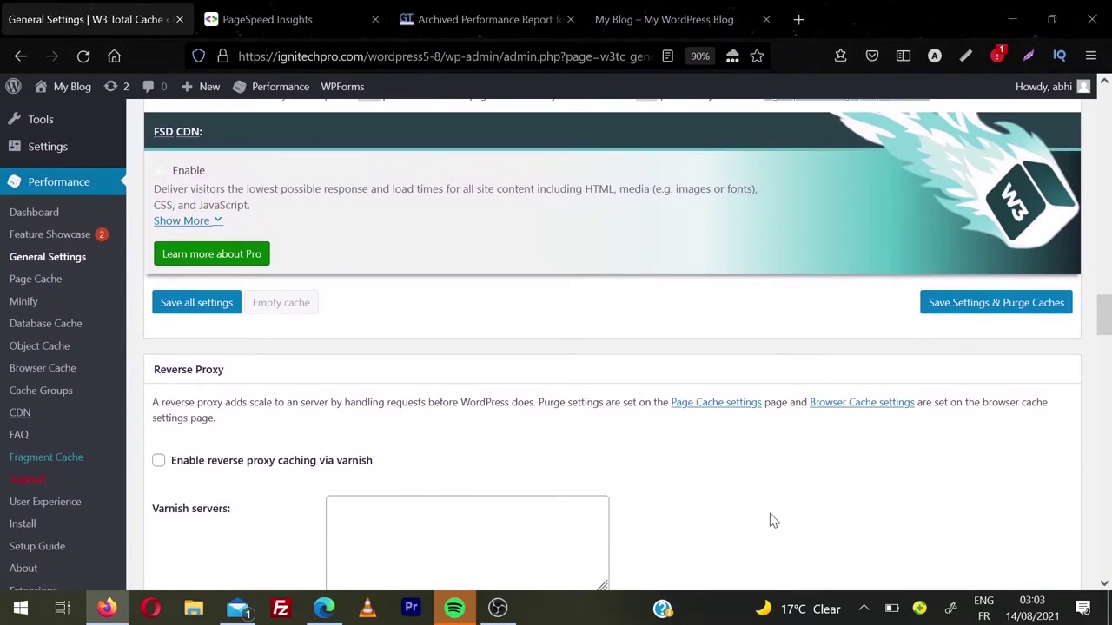
Check Disable Emoji under User Experience, leaving wp-embed and jquery-migrate unchecked
{"action": "scroll", "coordinate": [773, 519], "scroll_direction": "down", "scroll_amount": 4}
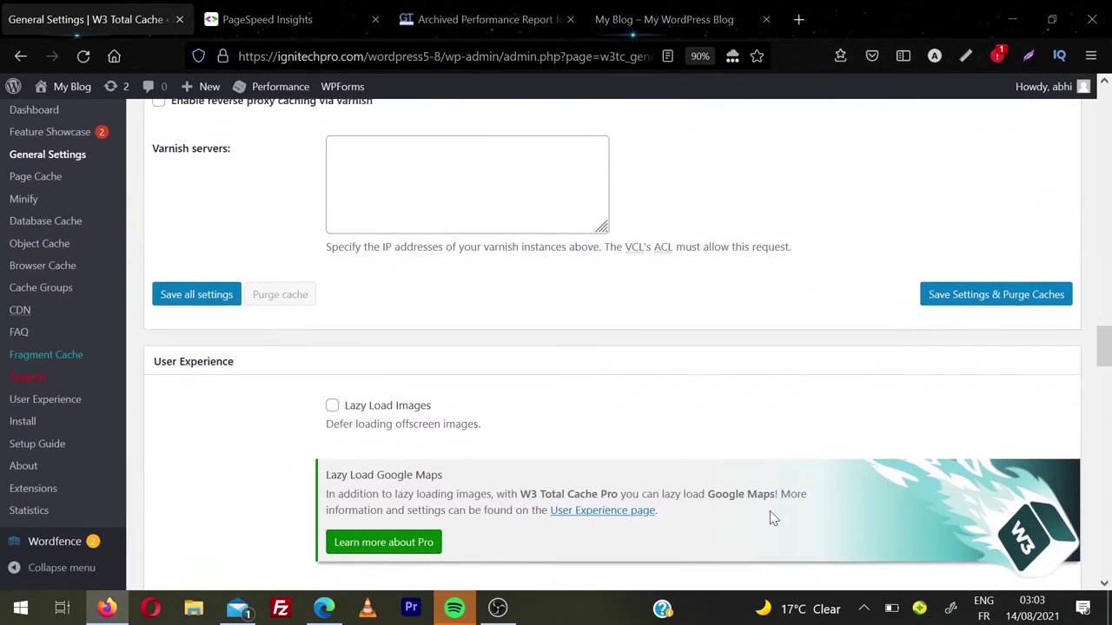
{"action": "scroll", "coordinate": [769, 519], "scroll_direction": "down", "scroll_amount": 1}
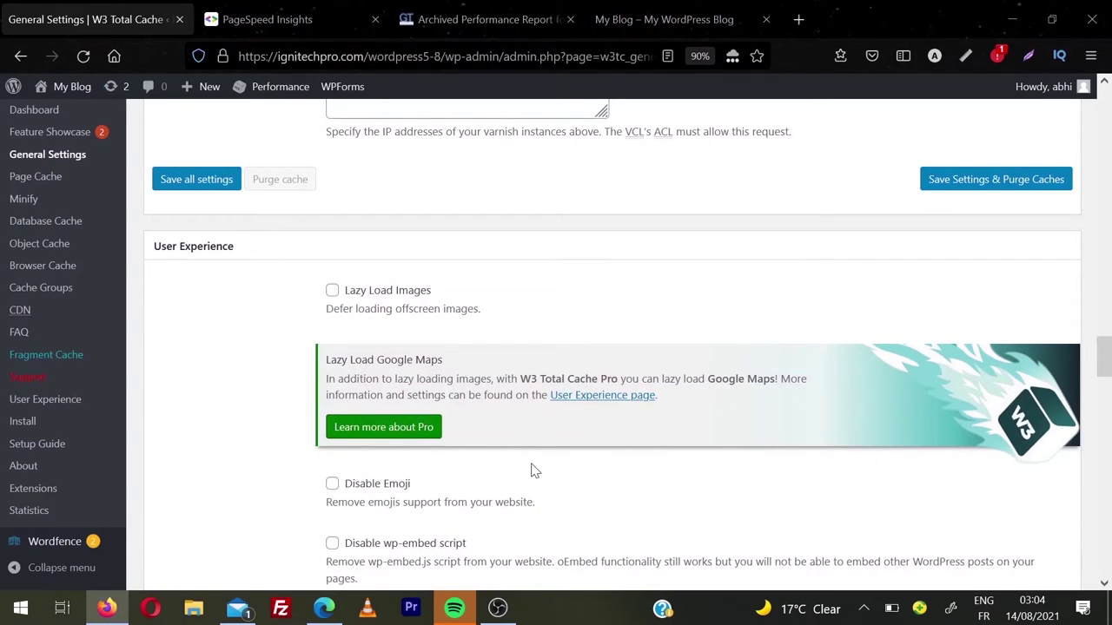
{"action": "scroll", "coordinate": [532, 461], "scroll_direction": "down", "scroll_amount": 1}
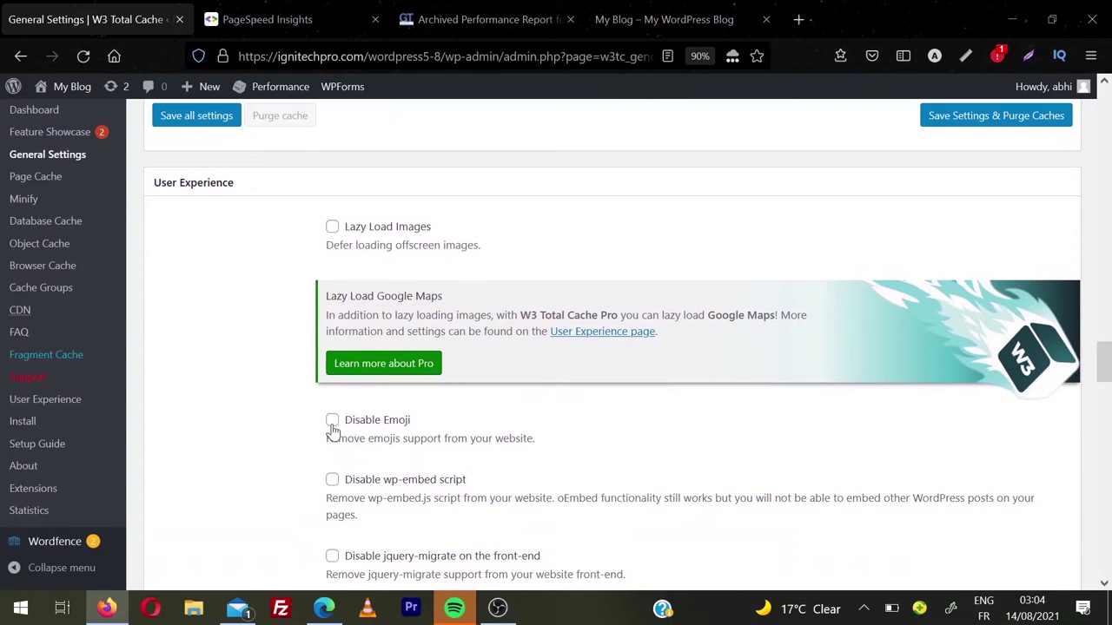
{"action": "left_click", "coordinate": [332, 422]}
{"action": "scroll", "coordinate": [443, 479], "scroll_direction": "down", "scroll_amount": 2}
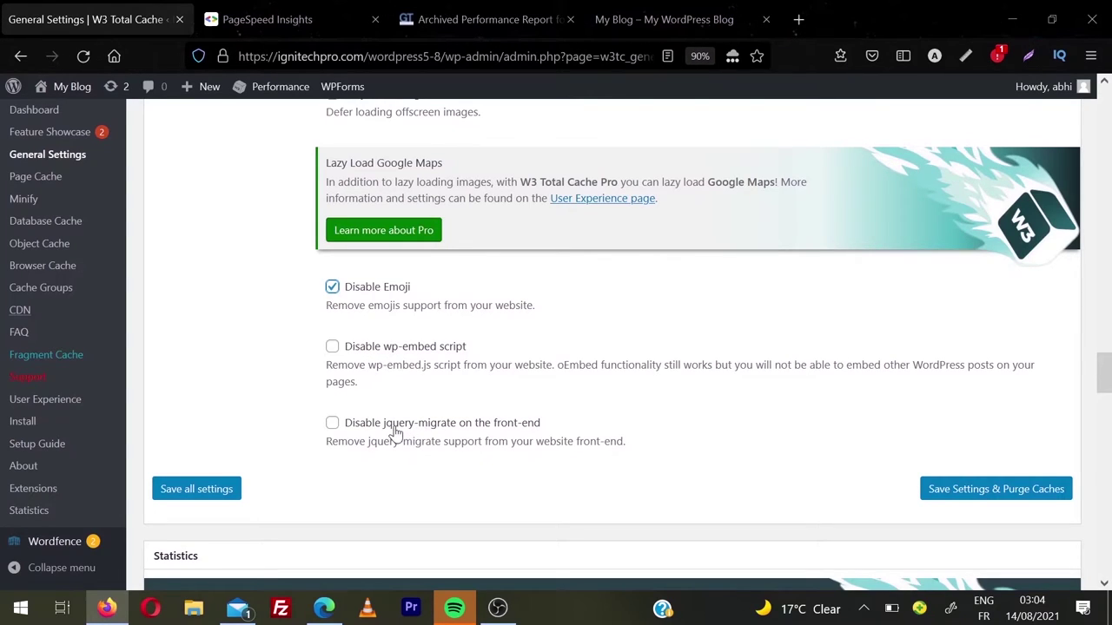
{"action": "scroll", "coordinate": [447, 459], "scroll_direction": "down", "scroll_amount": 2}
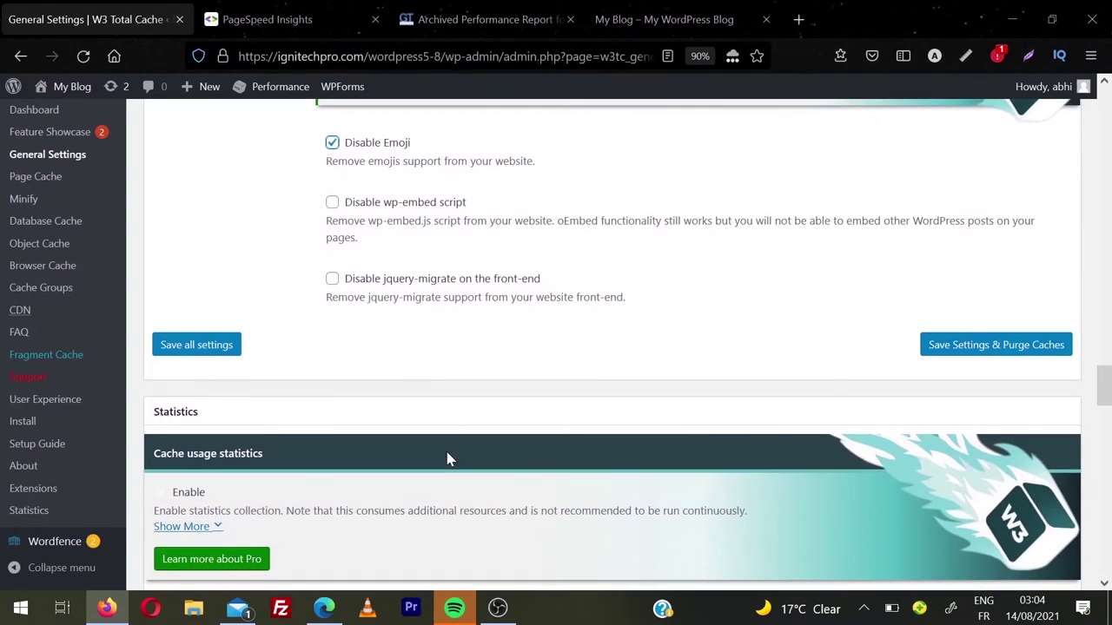
Choose Disk as the Fragment Cache Method, then scroll down to Import / Export Settings
{"action": "scroll", "coordinate": [447, 458], "scroll_direction": "down", "scroll_amount": 5}
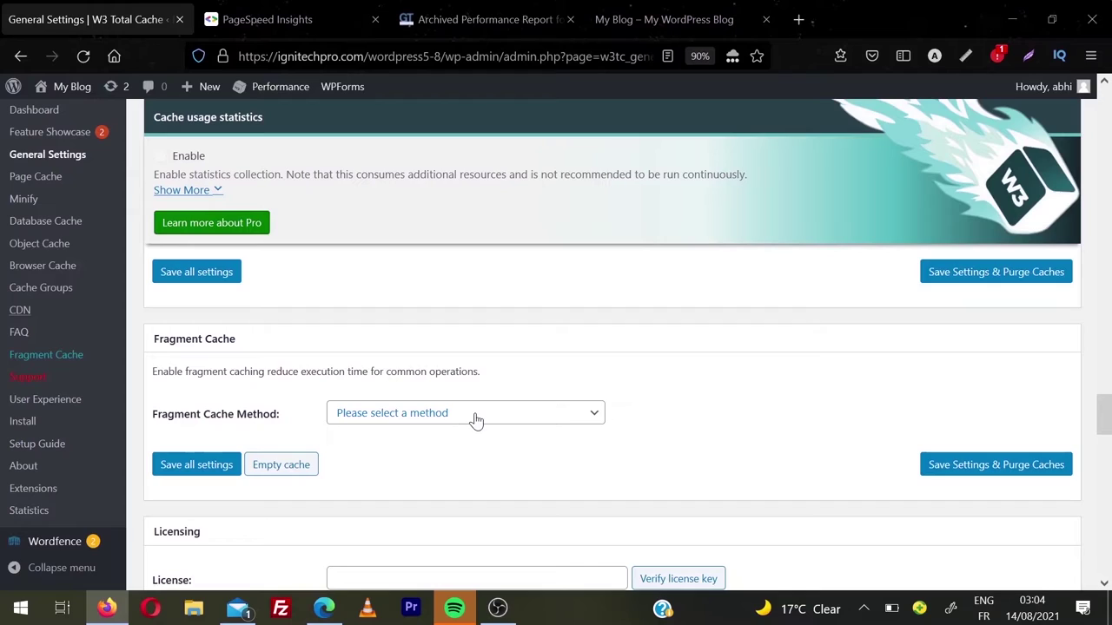
{"action": "left_click", "coordinate": [476, 421]}
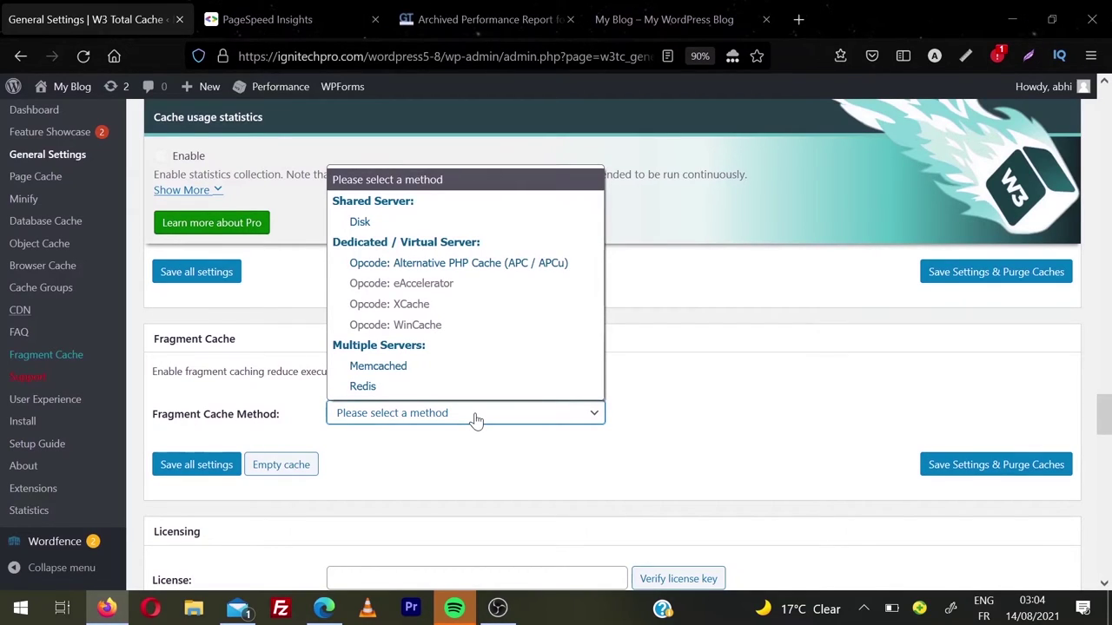
{"action": "left_click", "coordinate": [433, 224]}
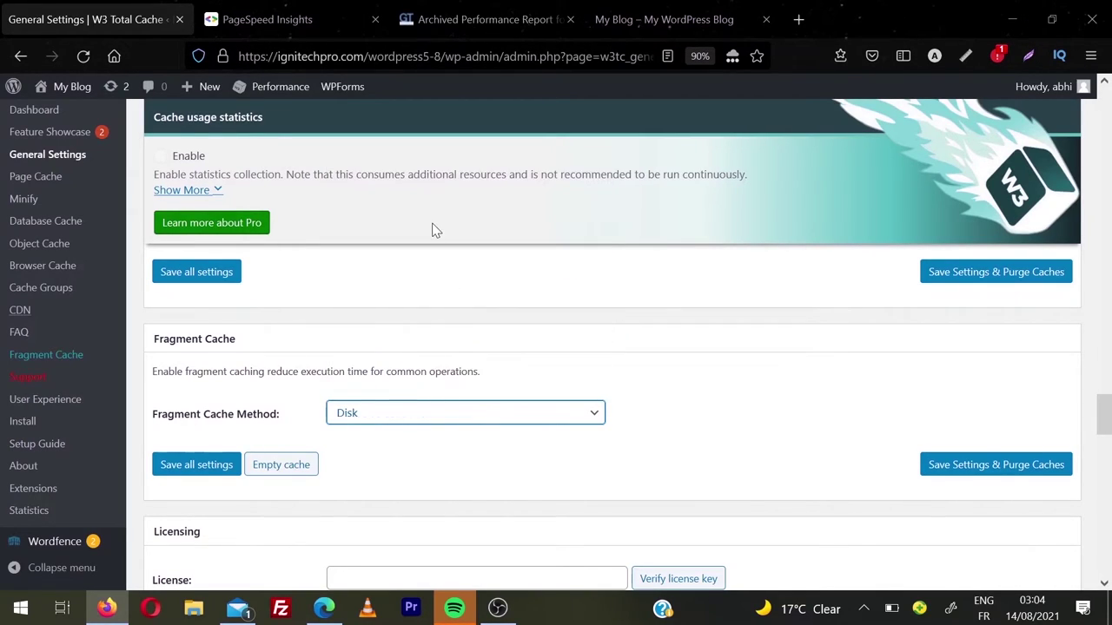
{"action": "scroll", "coordinate": [432, 231], "scroll_direction": "down", "scroll_amount": 5}
{"action": "scroll", "coordinate": [513, 447], "scroll_direction": "down", "scroll_amount": 2}
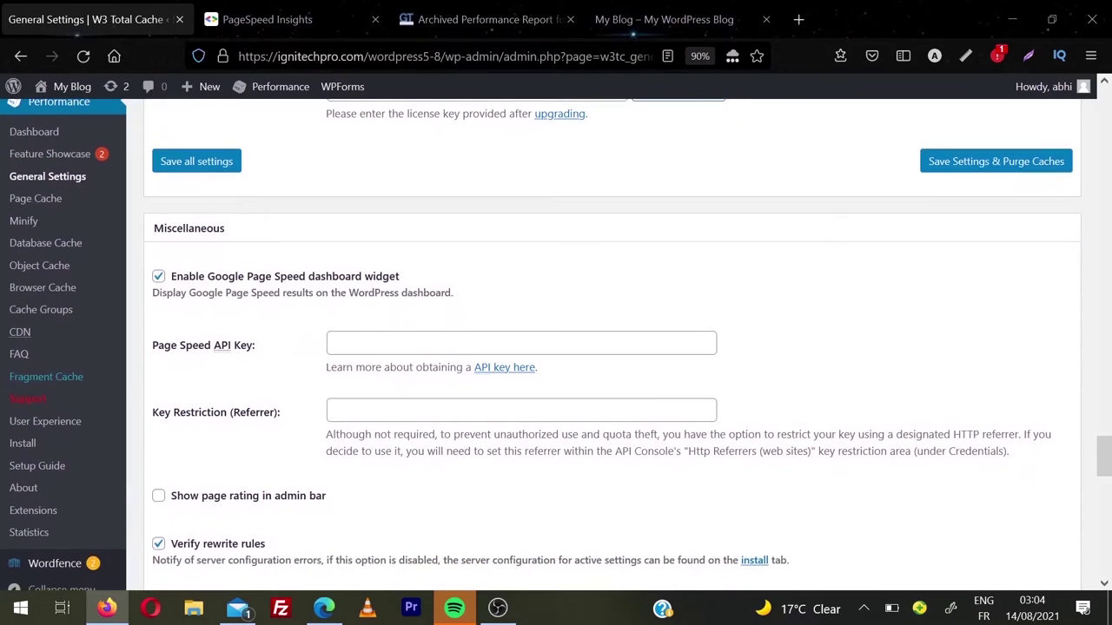
{"action": "scroll", "coordinate": [512, 444], "scroll_direction": "down", "scroll_amount": 4}
{"action": "scroll", "coordinate": [513, 442], "scroll_direction": "down", "scroll_amount": 4}
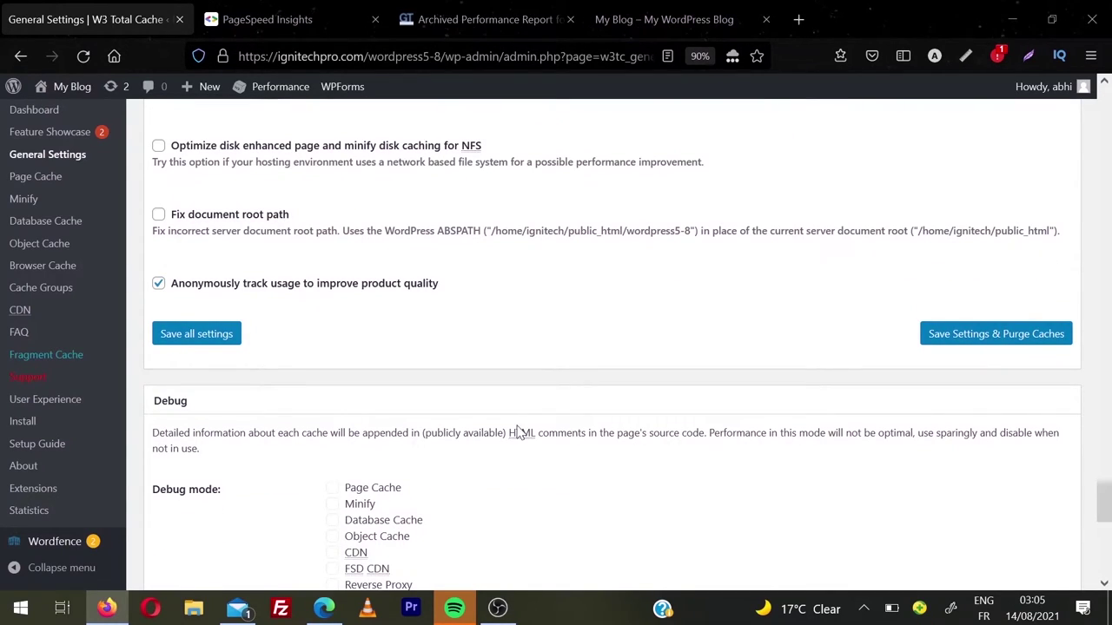
{"action": "scroll", "coordinate": [517, 432], "scroll_direction": "down", "scroll_amount": 3}
{"action": "scroll", "coordinate": [520, 428], "scroll_direction": "down", "scroll_amount": 5}
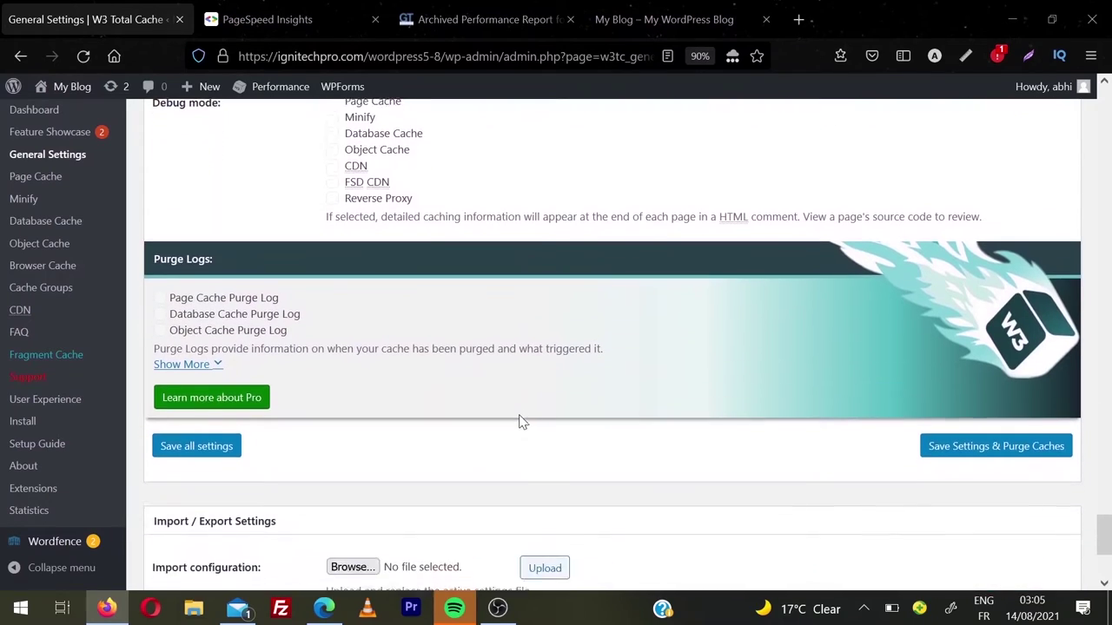
{"action": "scroll", "coordinate": [843, 426], "scroll_direction": "down", "scroll_amount": 3}
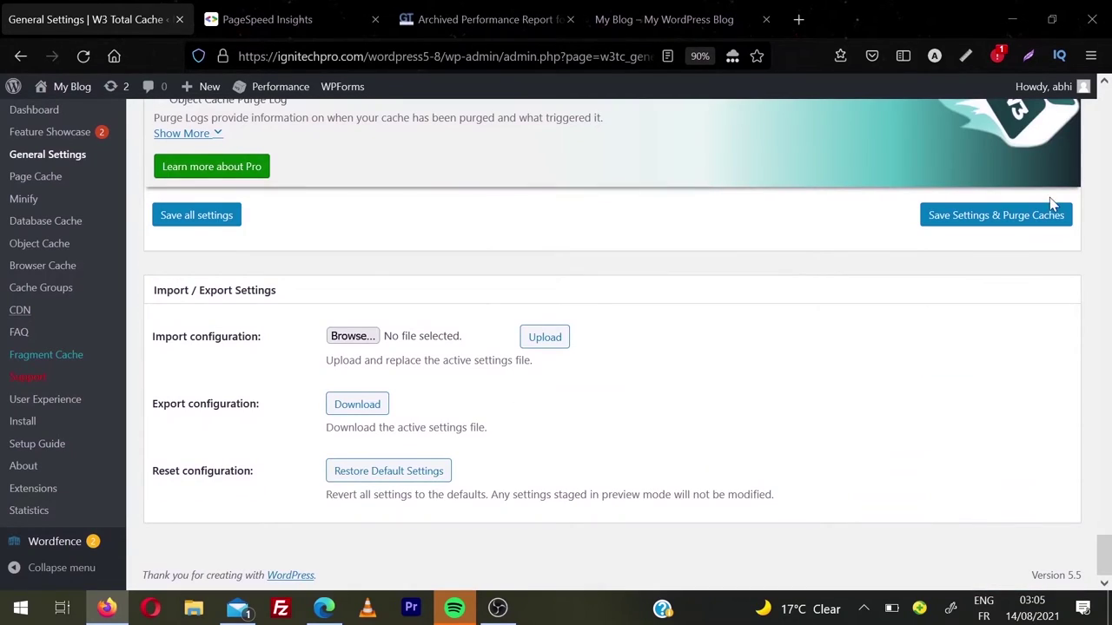
Save all W3 Total Cache settings, purge the caches, and review the General settings section
{"action": "left_click", "coordinate": [986, 219]}
{"action": "left_click", "coordinate": [985, 219]}
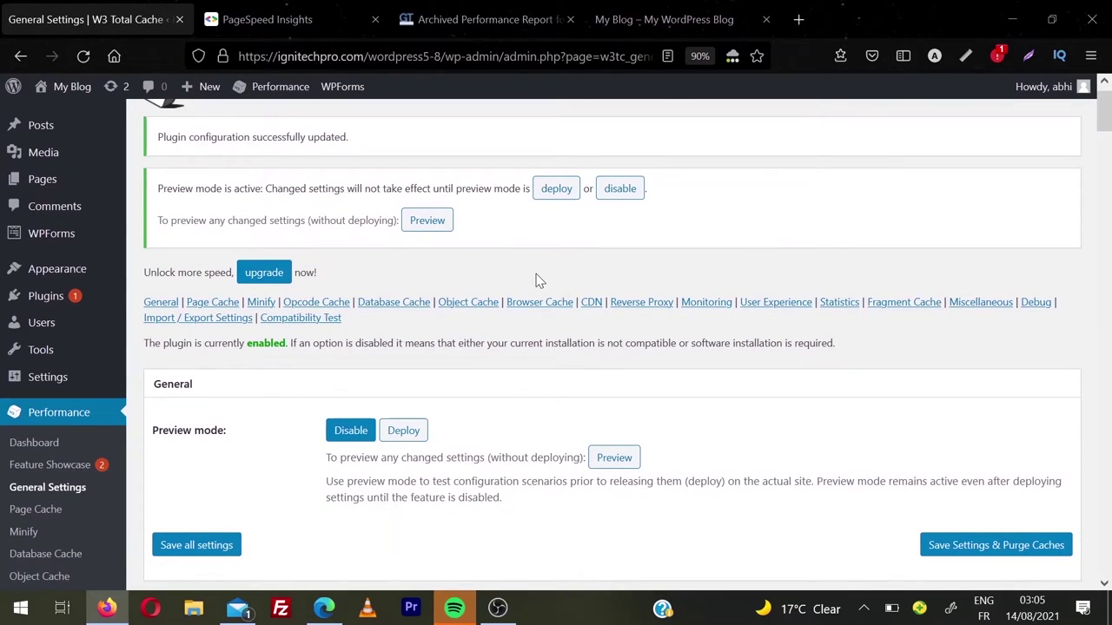
{"action": "scroll", "coordinate": [537, 280], "scroll_direction": "down", "scroll_amount": 3}
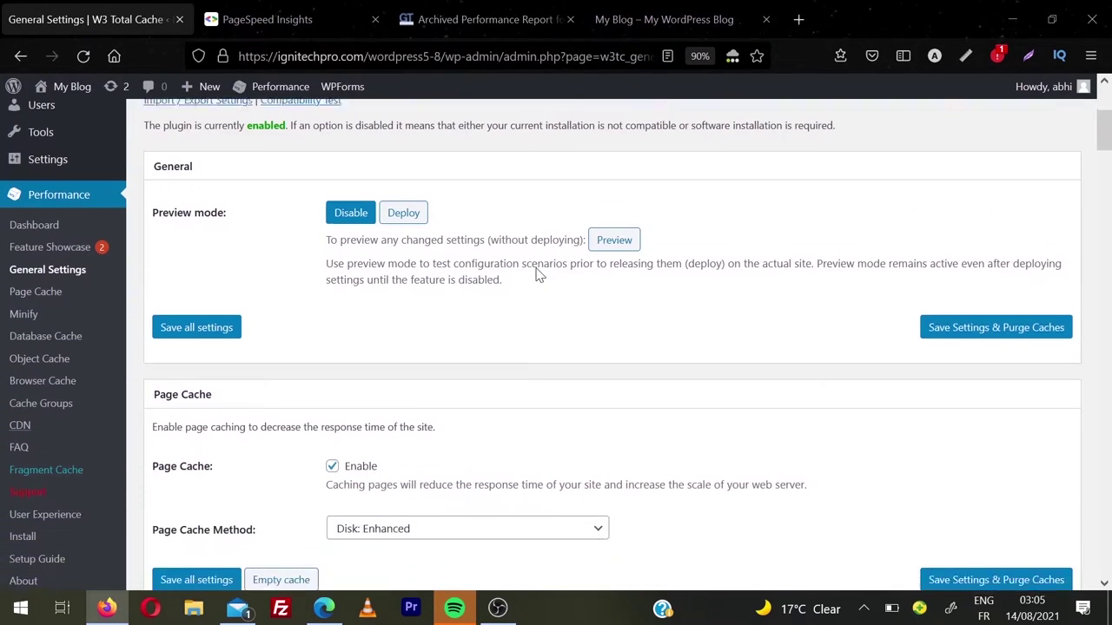
{"action": "scroll", "coordinate": [538, 275], "scroll_direction": "down", "scroll_amount": 4}
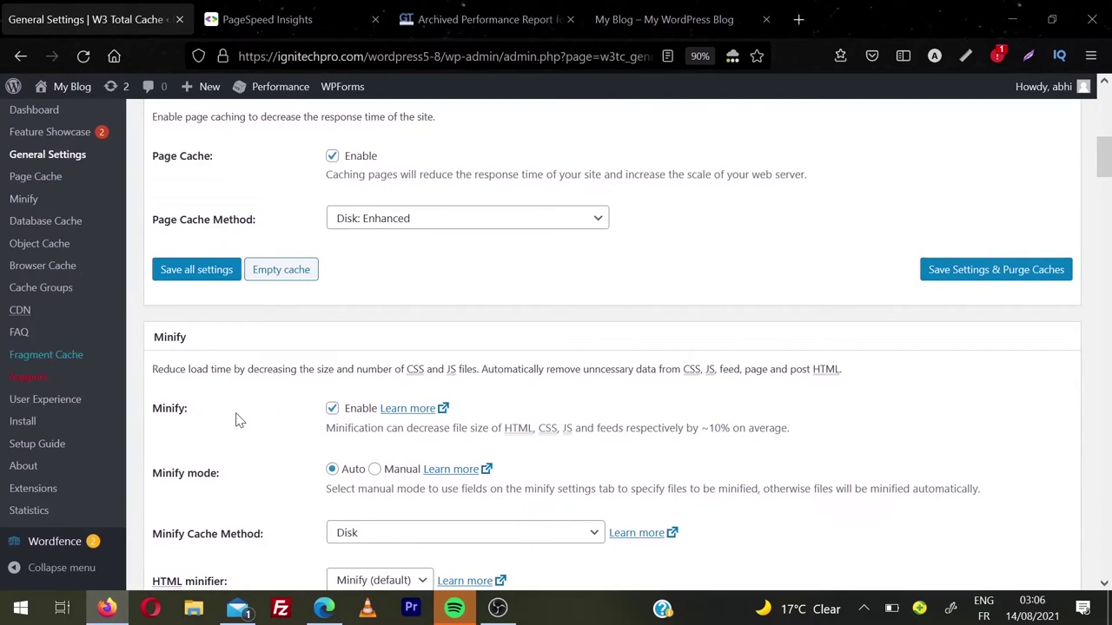
{"action": "scroll", "coordinate": [240, 420], "scroll_direction": "up", "scroll_amount": 1}
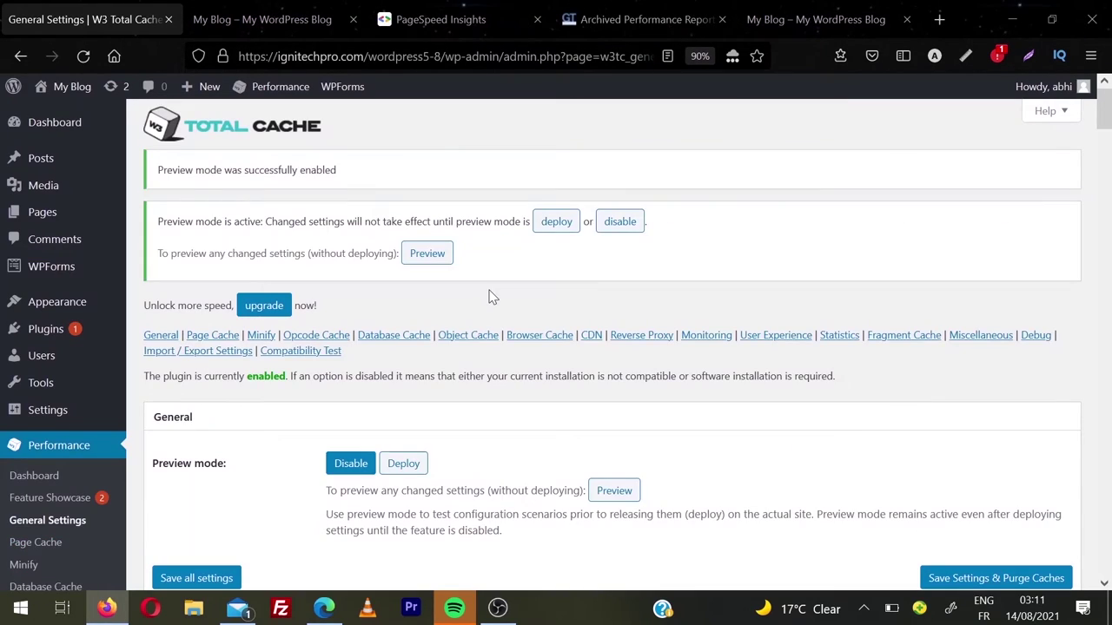
Preview the site with the changed cache settings and scroll through it
{"action": "scroll", "coordinate": [492, 295], "scroll_direction": "down", "scroll_amount": 1}
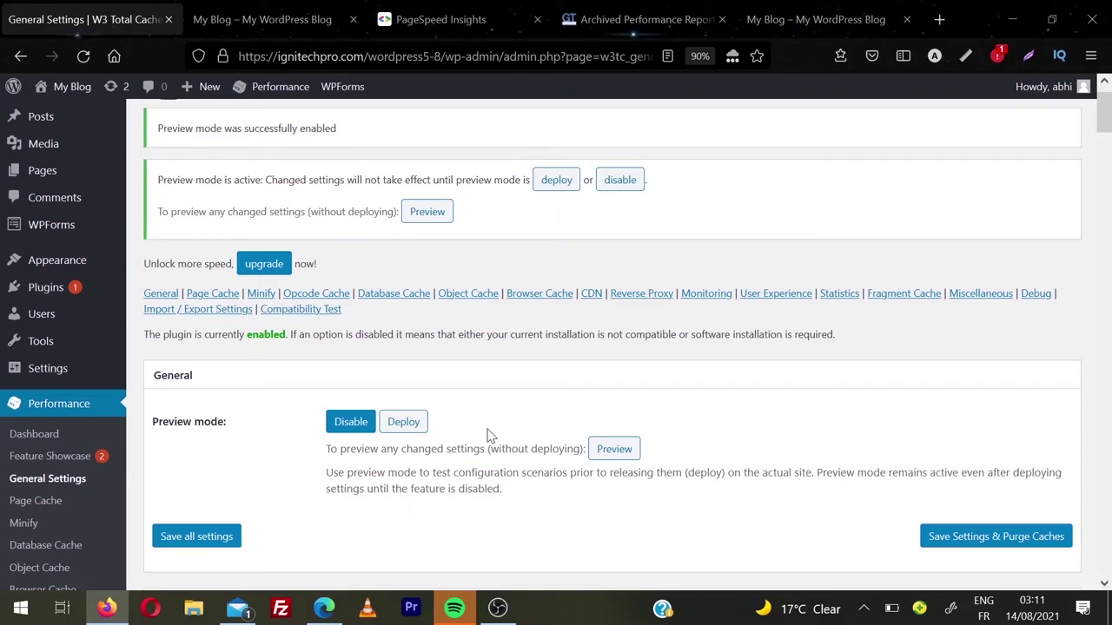
{"action": "left_click", "coordinate": [616, 450]}
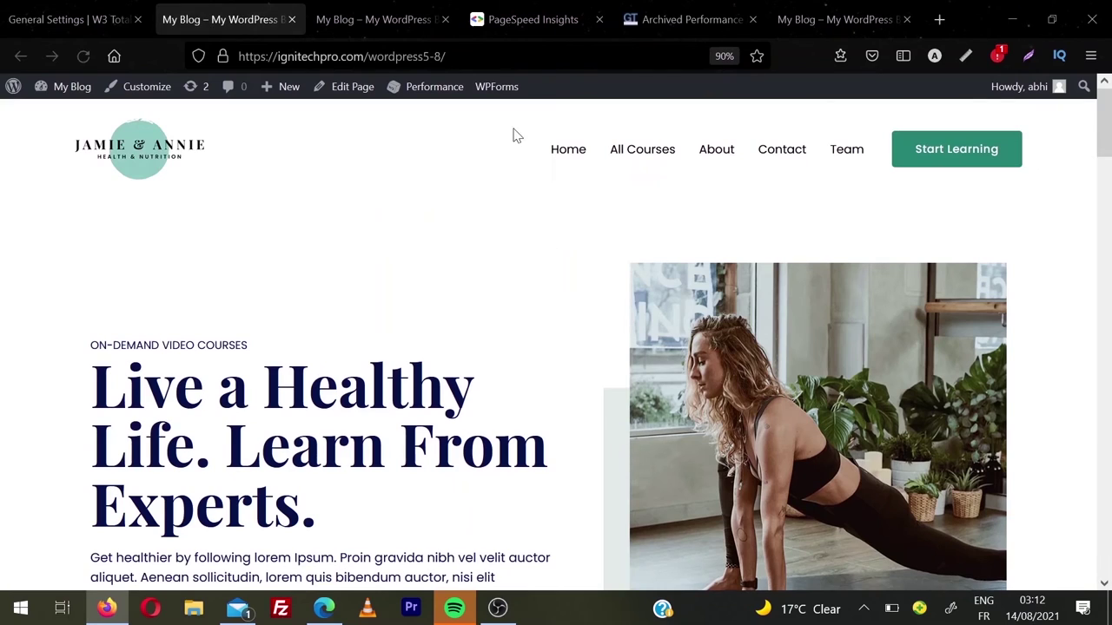
{"action": "left_click", "coordinate": [445, 19]}
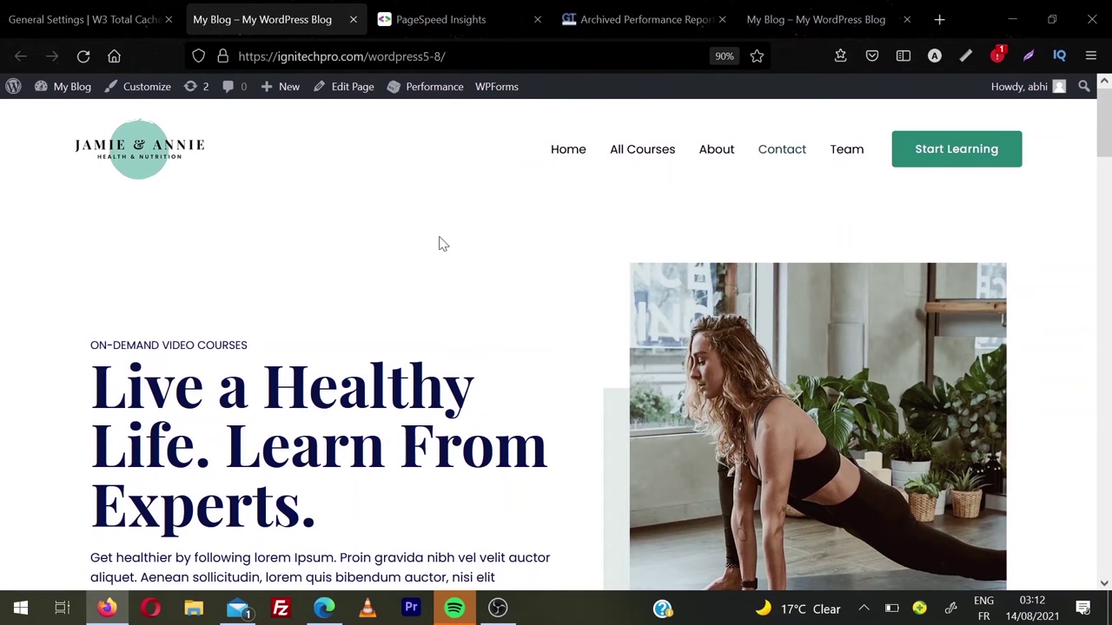
{"action": "scroll", "coordinate": [432, 243], "scroll_direction": "down", "scroll_amount": 2}
{"action": "scroll", "coordinate": [429, 238], "scroll_direction": "down", "scroll_amount": 10}
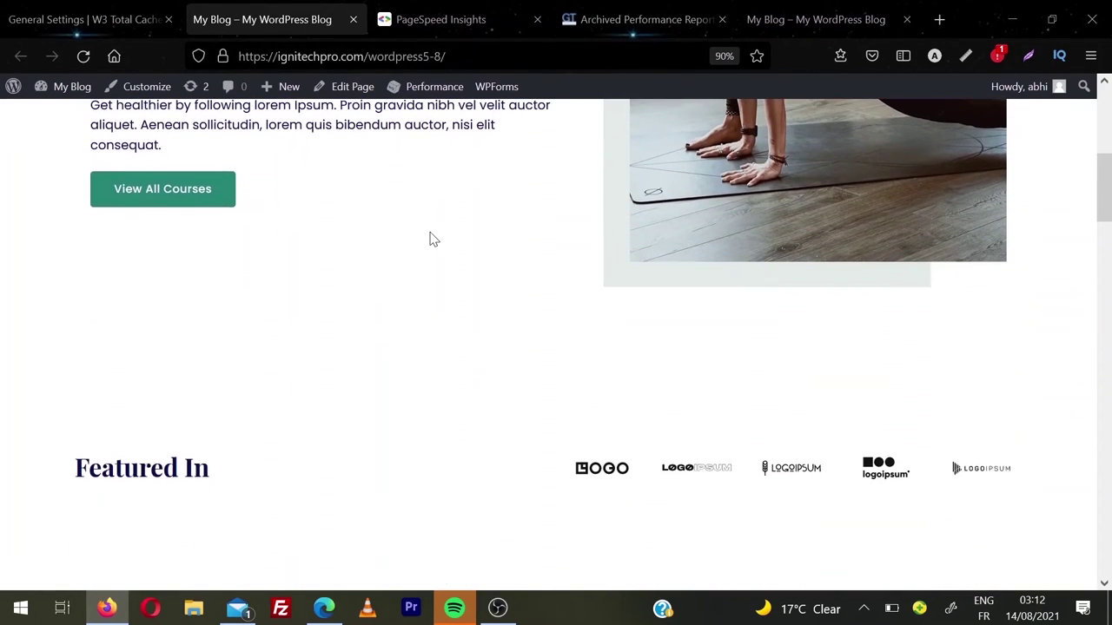
{"action": "scroll", "coordinate": [432, 240], "scroll_direction": "down", "scroll_amount": 15}
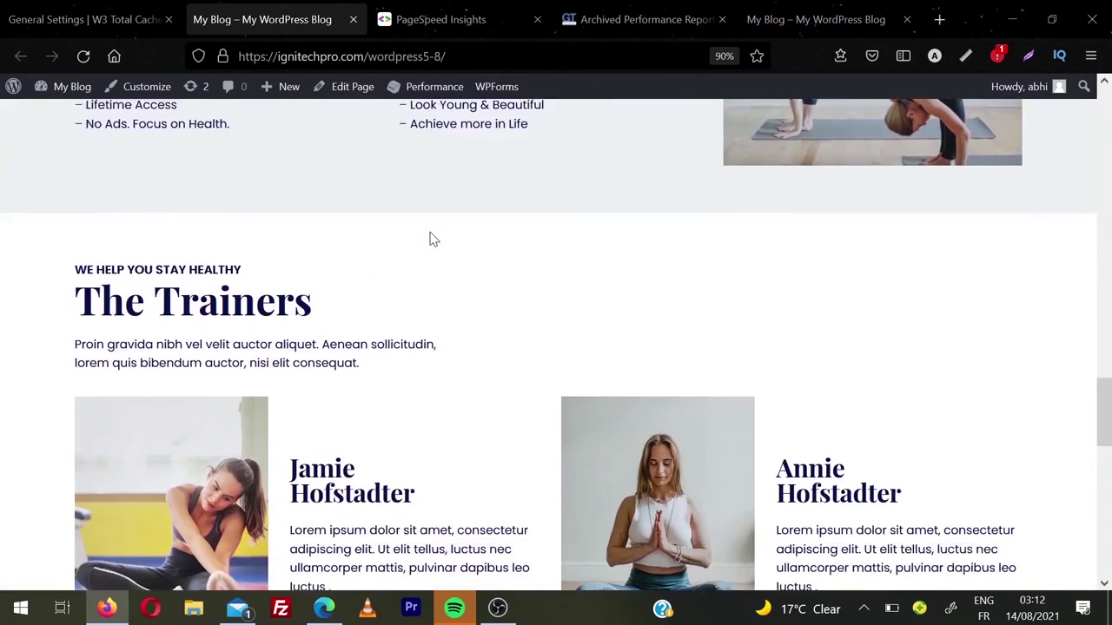
{"action": "scroll", "coordinate": [429, 238], "scroll_direction": "down", "scroll_amount": 2}
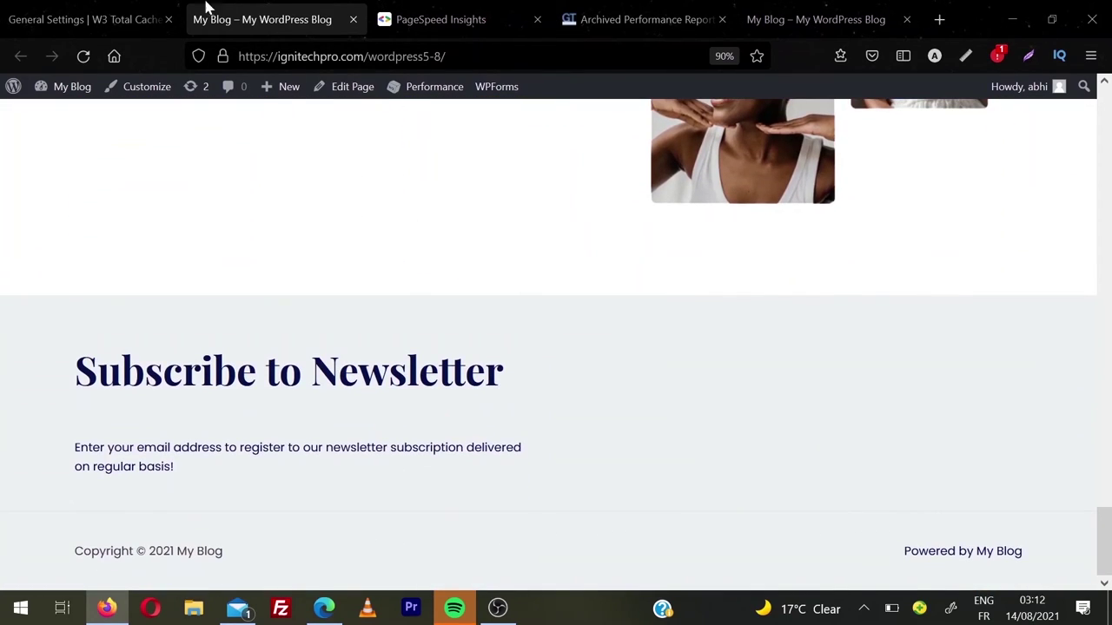
Deploy the previewed W3 Total Cache settings to the live site
{"action": "left_click", "coordinate": [133, 8]}
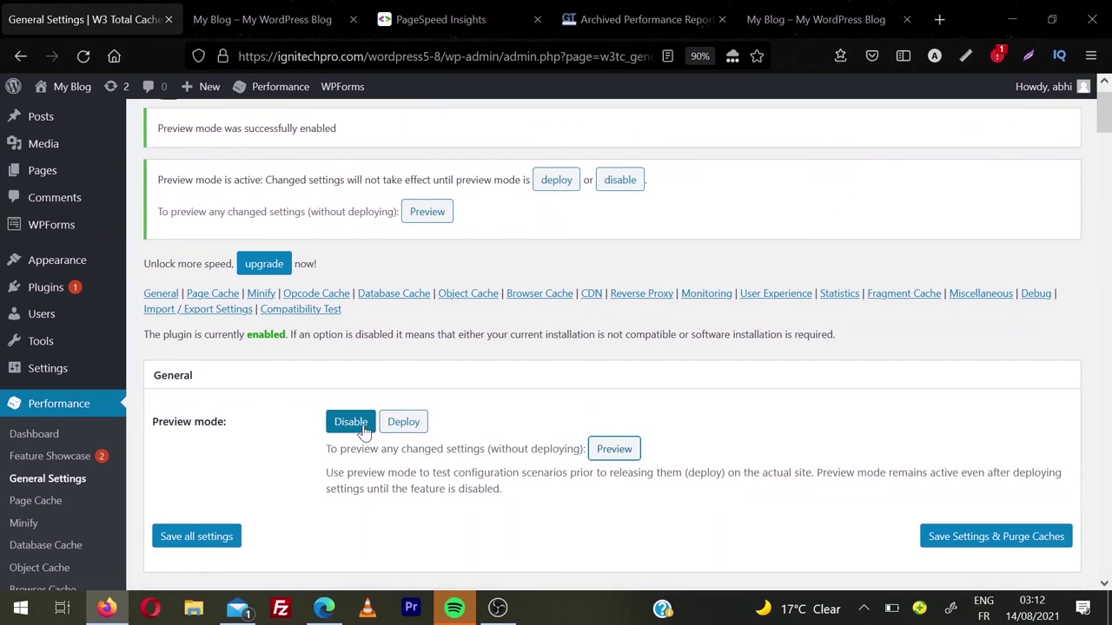
{"action": "left_click", "coordinate": [399, 425]}
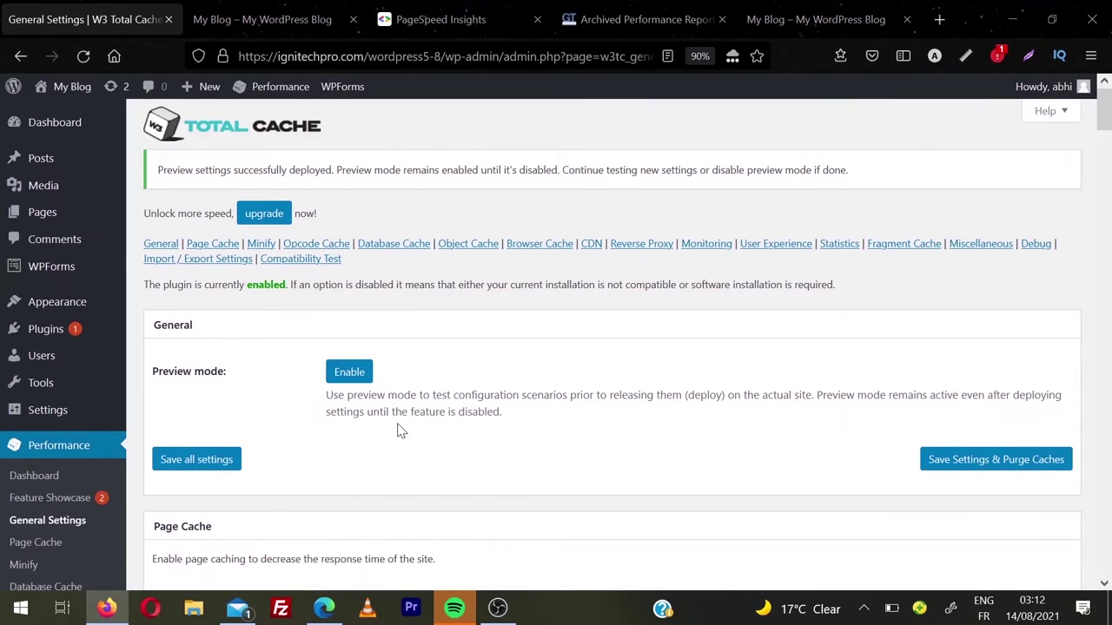
{"action": "scroll", "coordinate": [399, 430], "scroll_direction": "down", "scroll_amount": 2}
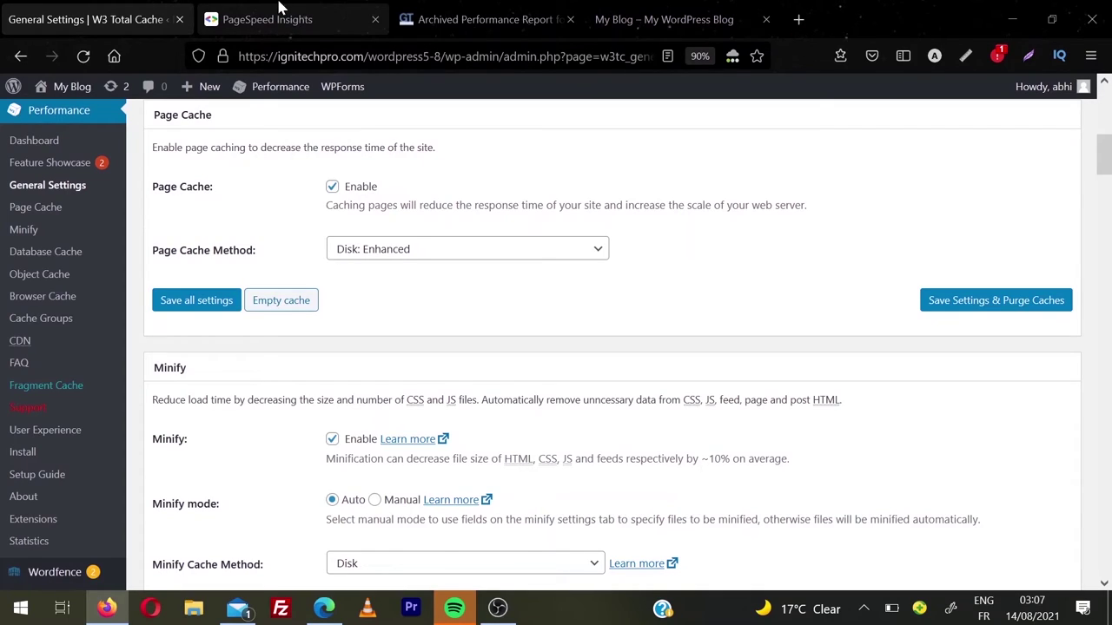
Re-analyze the site in PageSpeed Insights and view its desktop score of 99
{"action": "left_click", "coordinate": [271, 12]}
{"action": "left_click", "coordinate": [758, 165]}
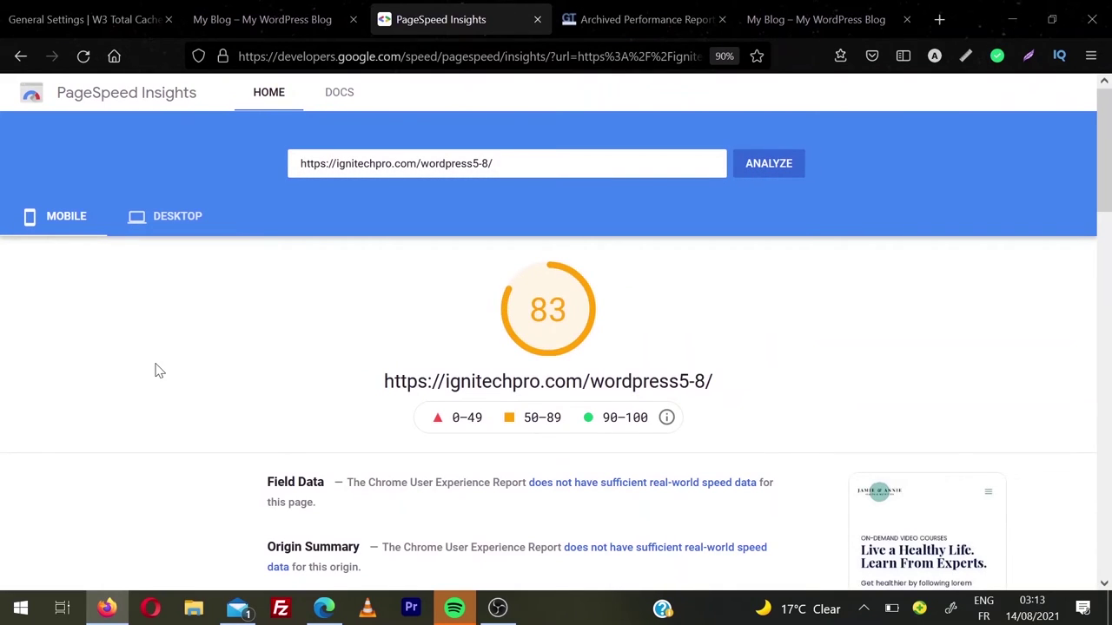
{"action": "scroll", "coordinate": [159, 371], "scroll_direction": "down", "scroll_amount": 1}
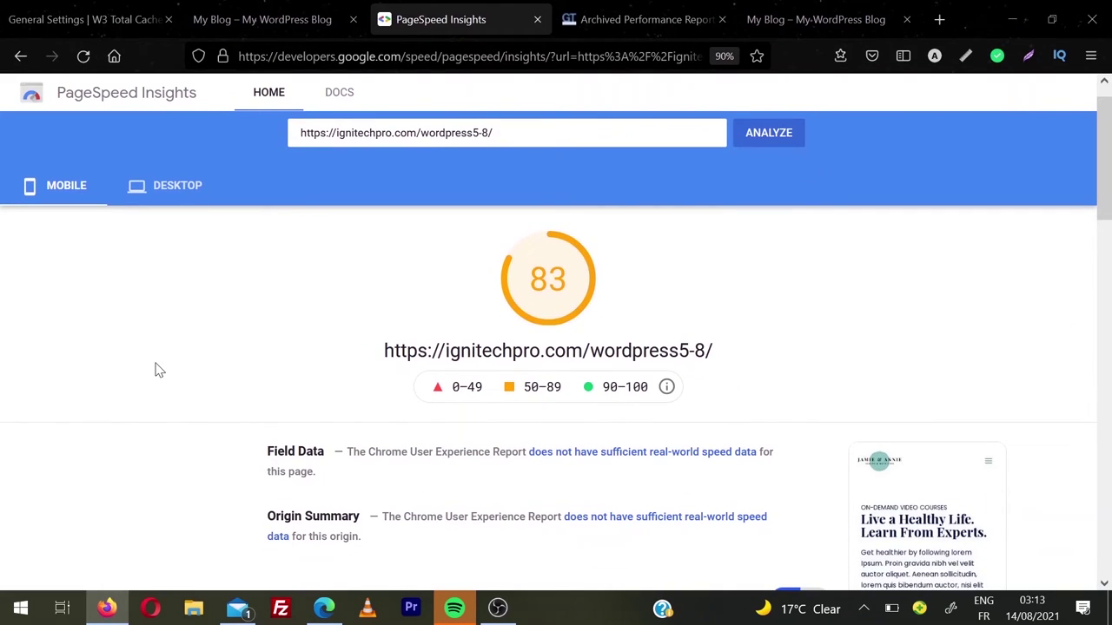
{"action": "left_click", "coordinate": [169, 193]}
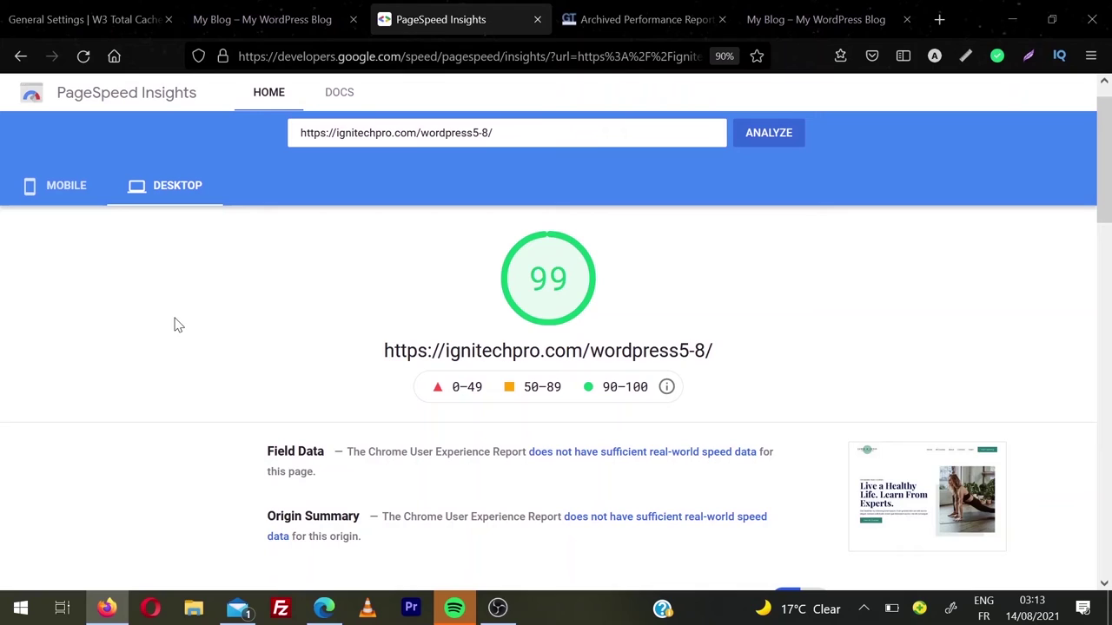
Re-test the site twice in GTmetrix, reaching grade A with 91% performance and 94% structure
{"action": "left_click", "coordinate": [623, 10]}
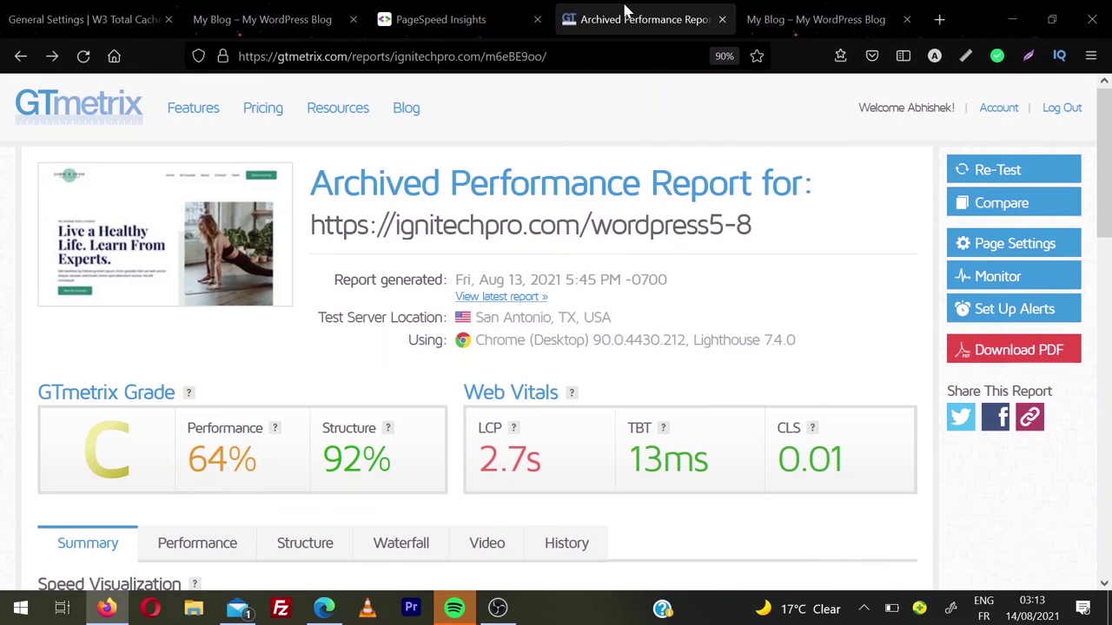
{"action": "left_click", "coordinate": [990, 166]}
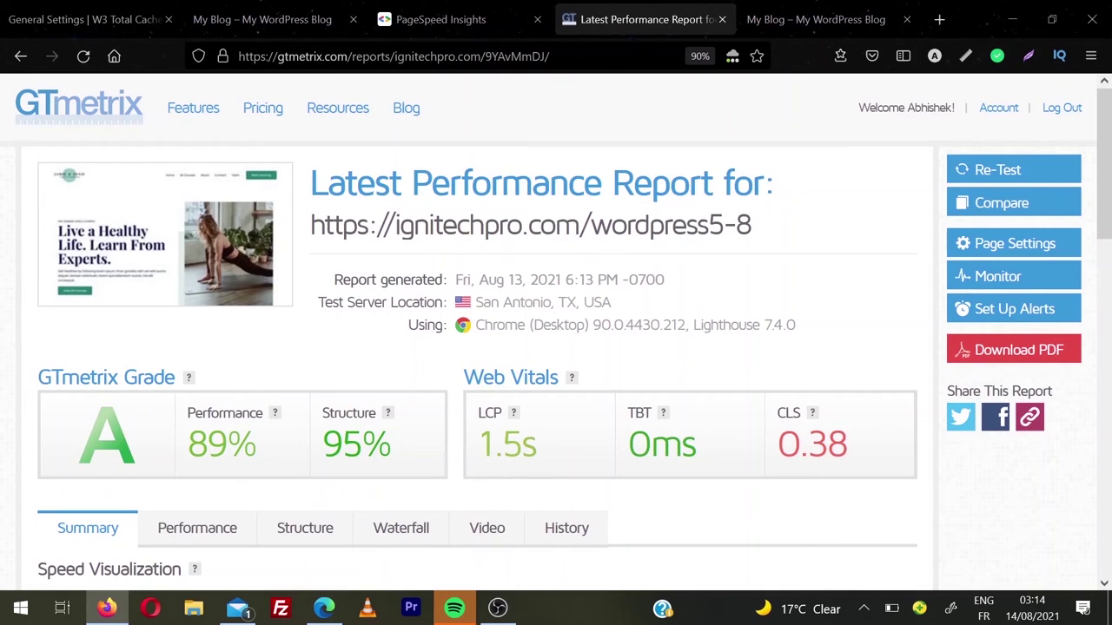
{"action": "left_click", "coordinate": [994, 171]}
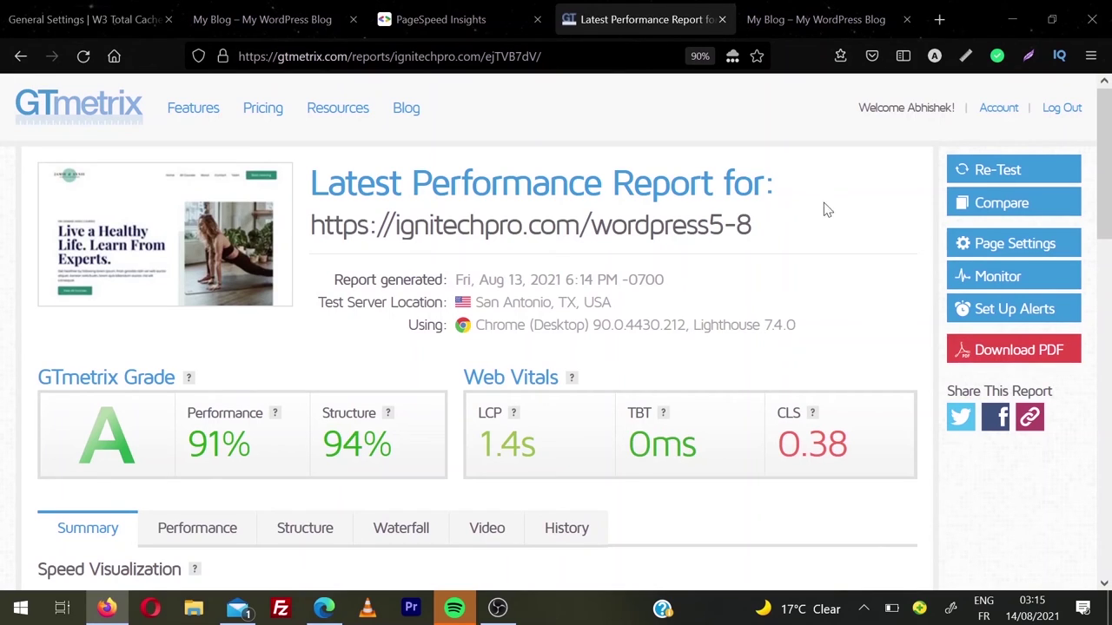
Go back to PageSpeed Insights to see the mobile score now at 84
{"action": "left_click", "coordinate": [441, 9]}
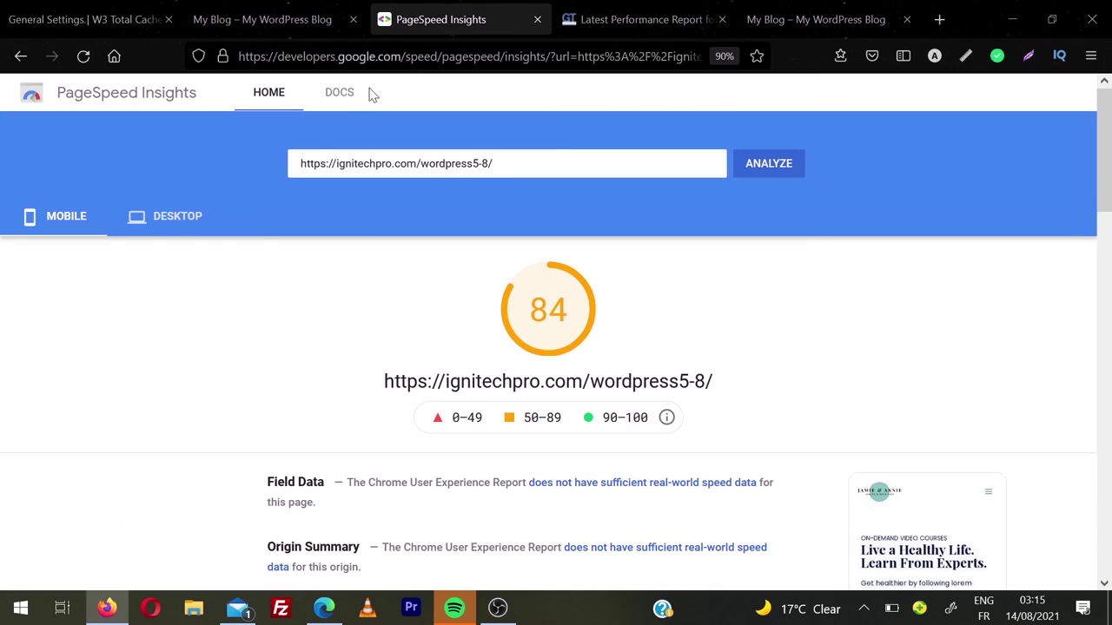